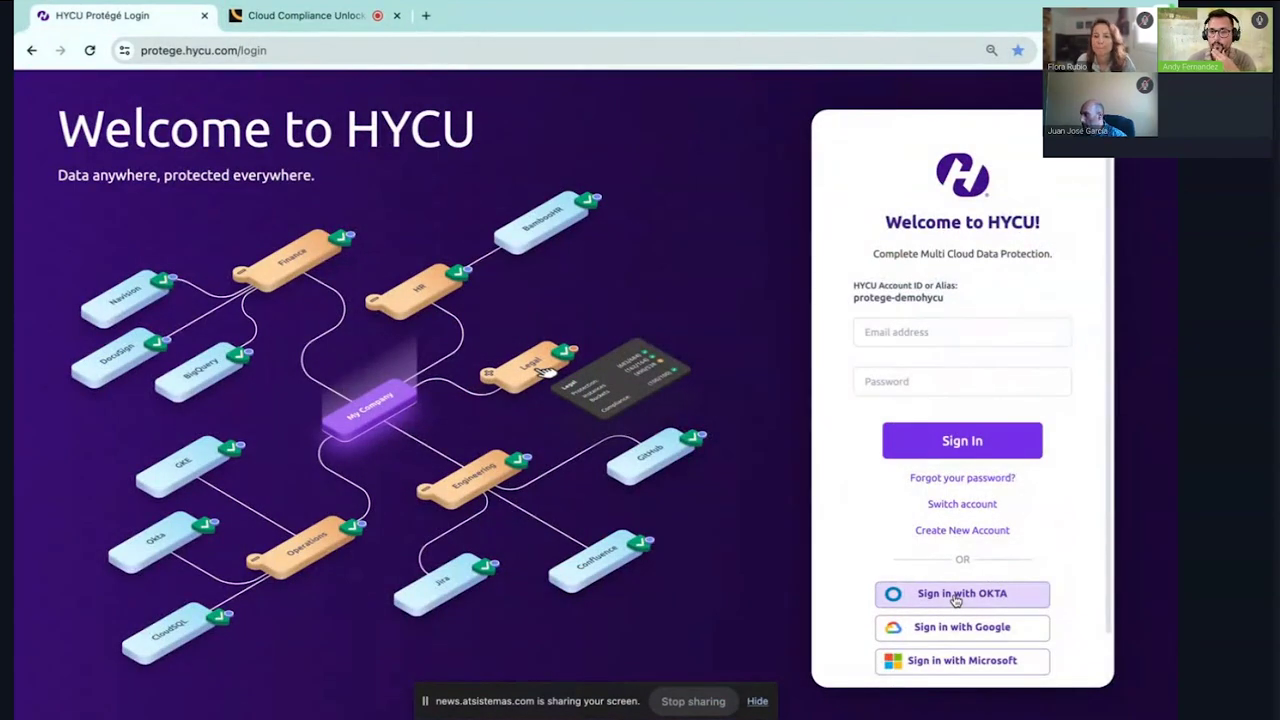
Sign in to the HYCU account through Okta with the prefilled username.
click(957, 597)
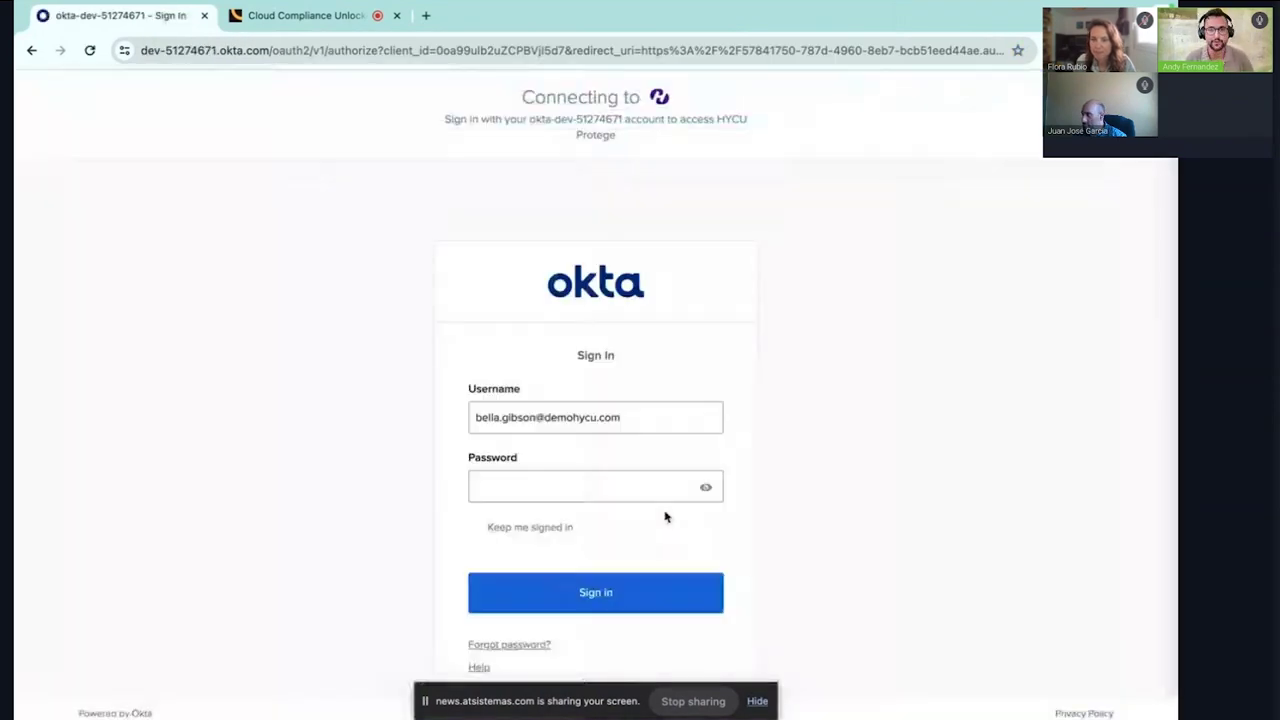
click(612, 597)
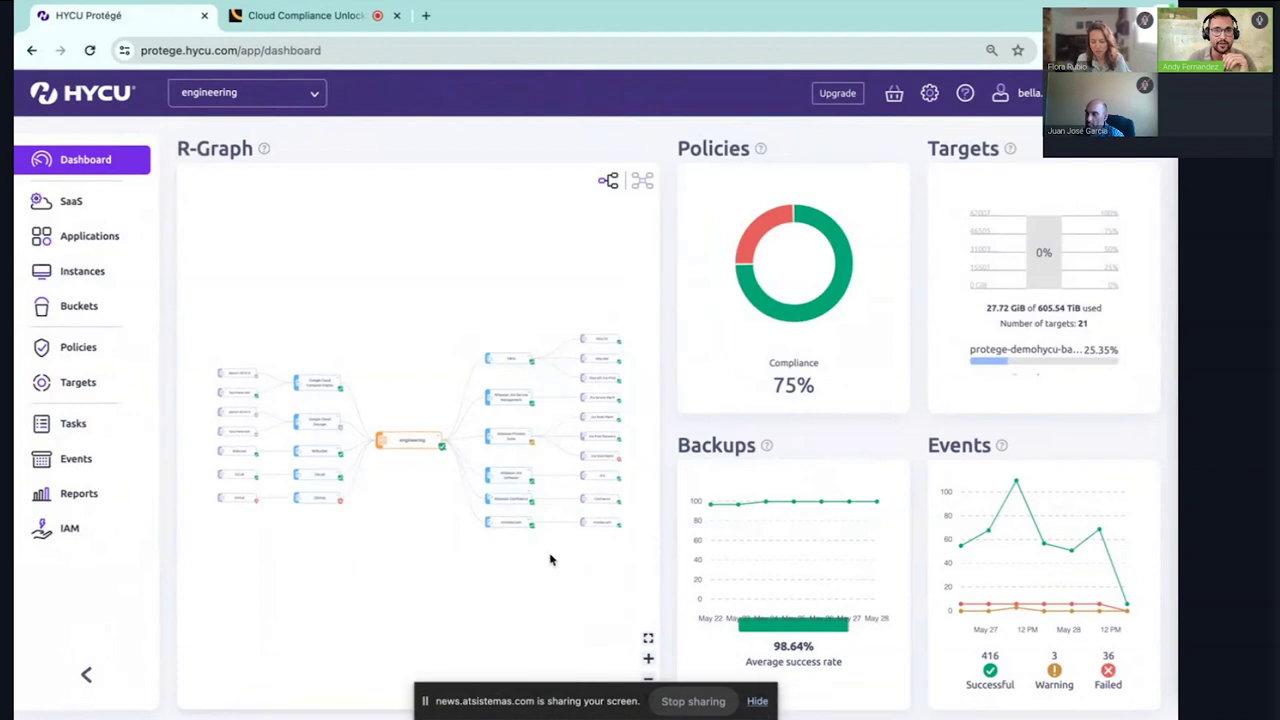
Open the setup guide's Okta service discovery form to view its required fields, and close it without saving.
click(965, 94)
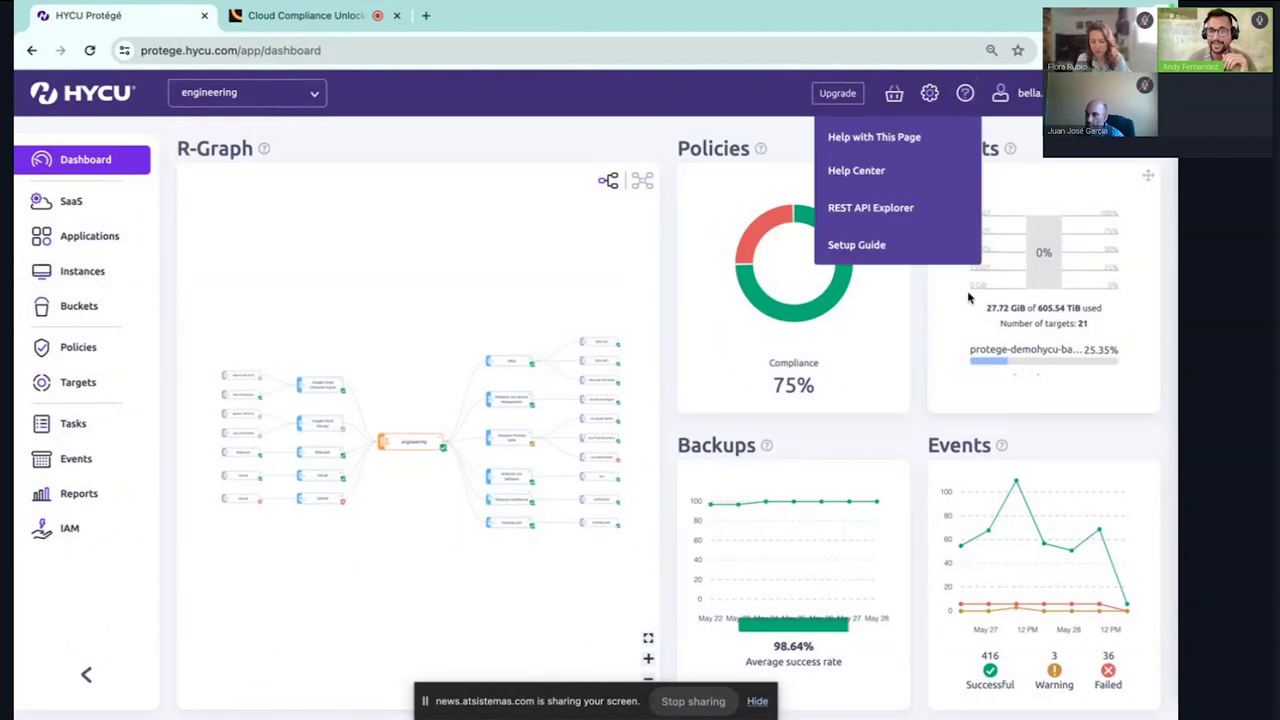
click(889, 248)
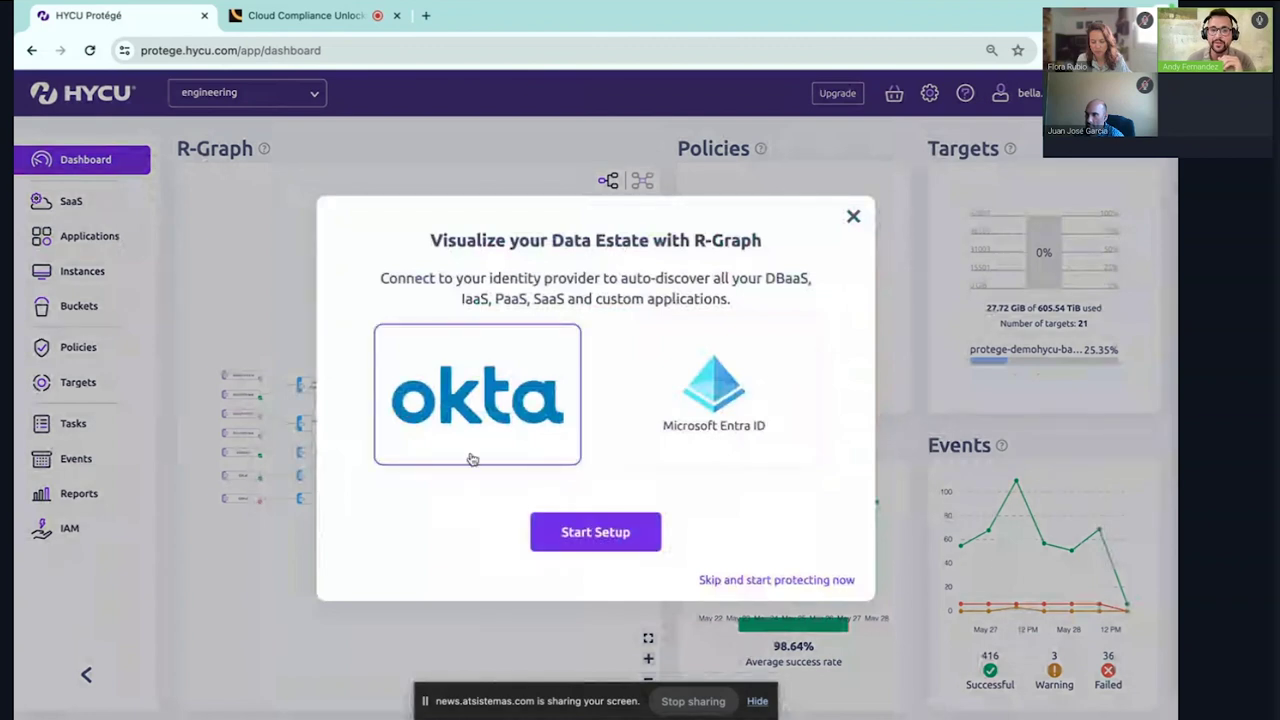
click(595, 531)
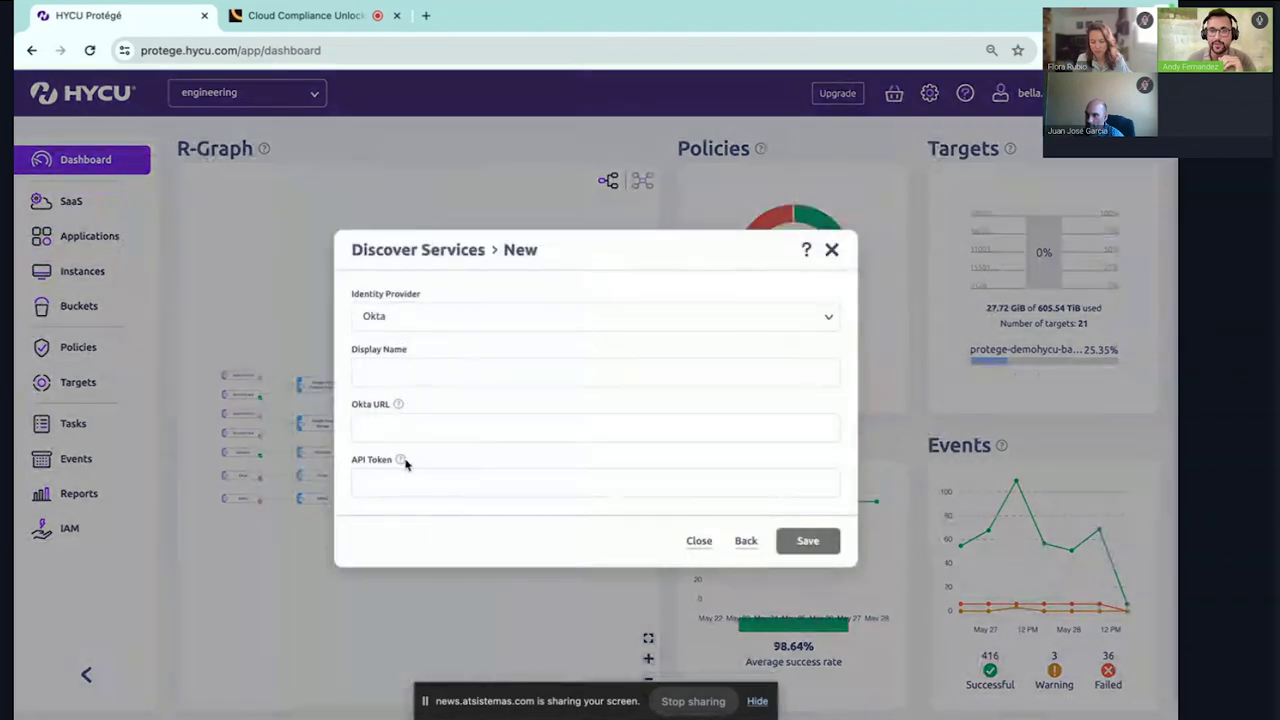
click(831, 249)
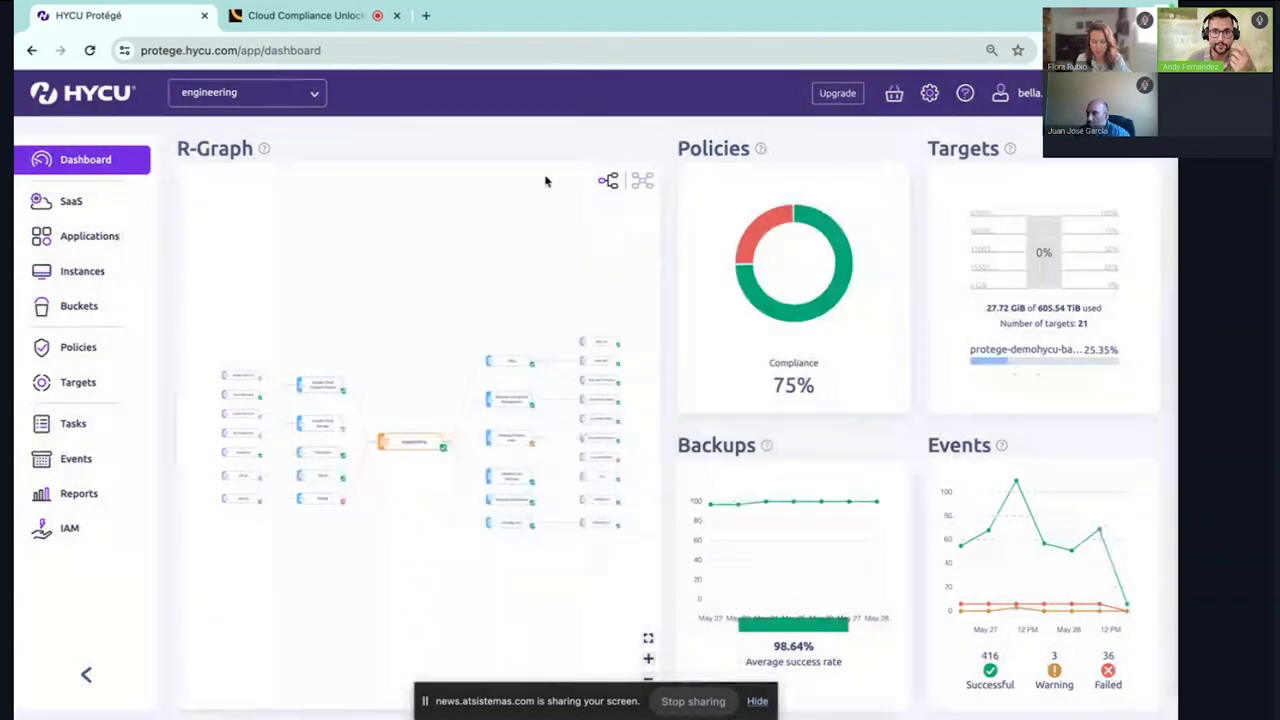
Switch the protection set from engineering to DemoHYCU.
drag(571, 700, 578, 48)
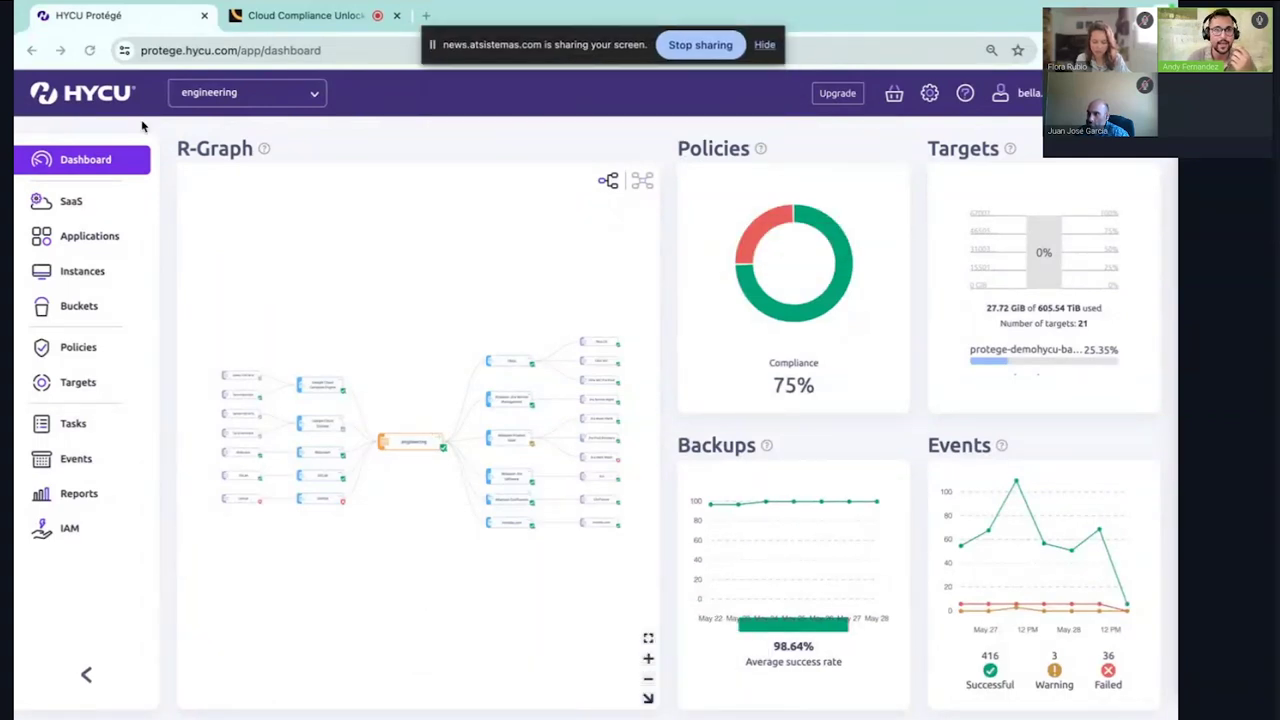
click(200, 102)
click(214, 131)
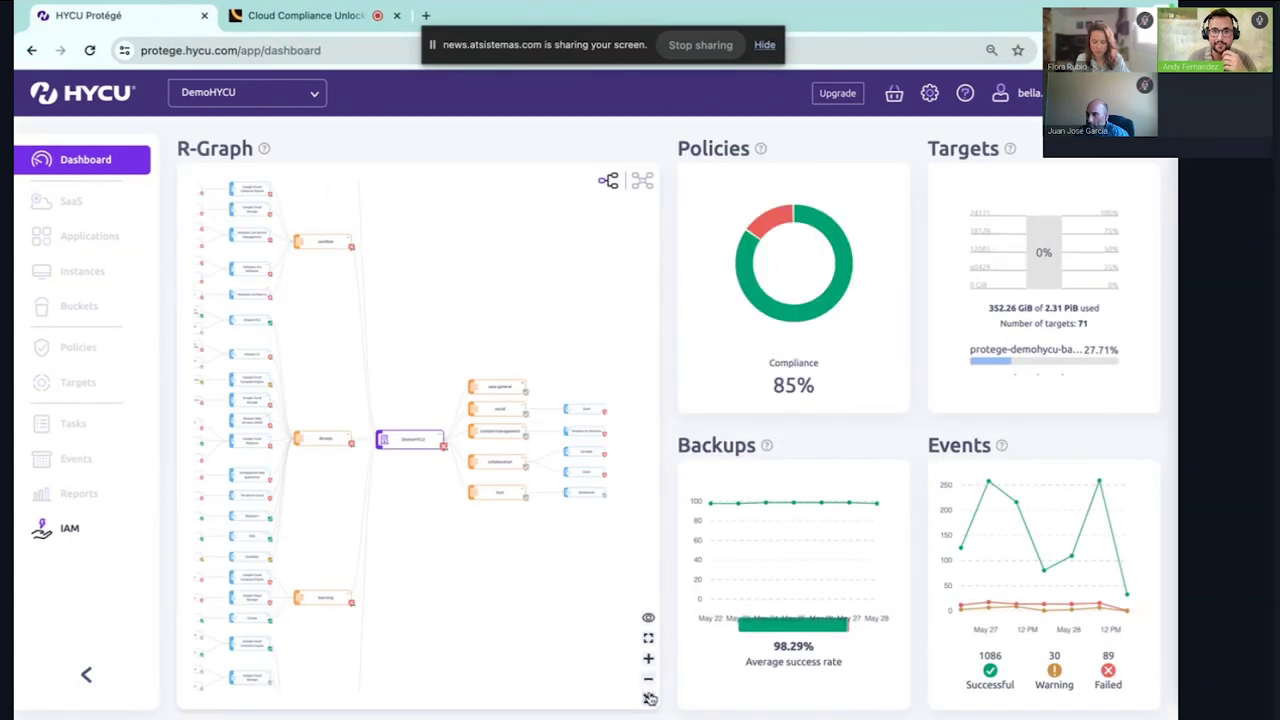
Enlarge the R-Graph and switch it to the radial network layout.
click(648, 699)
click(1143, 183)
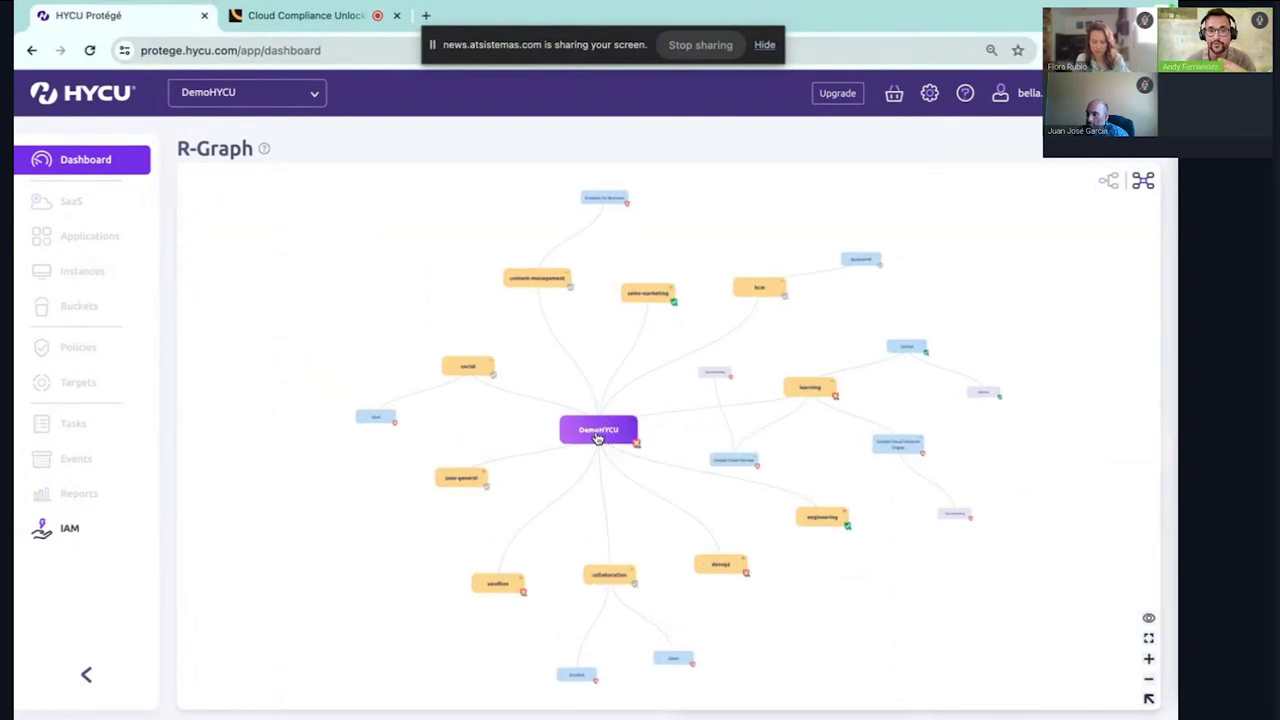
mouse_move(598, 436)
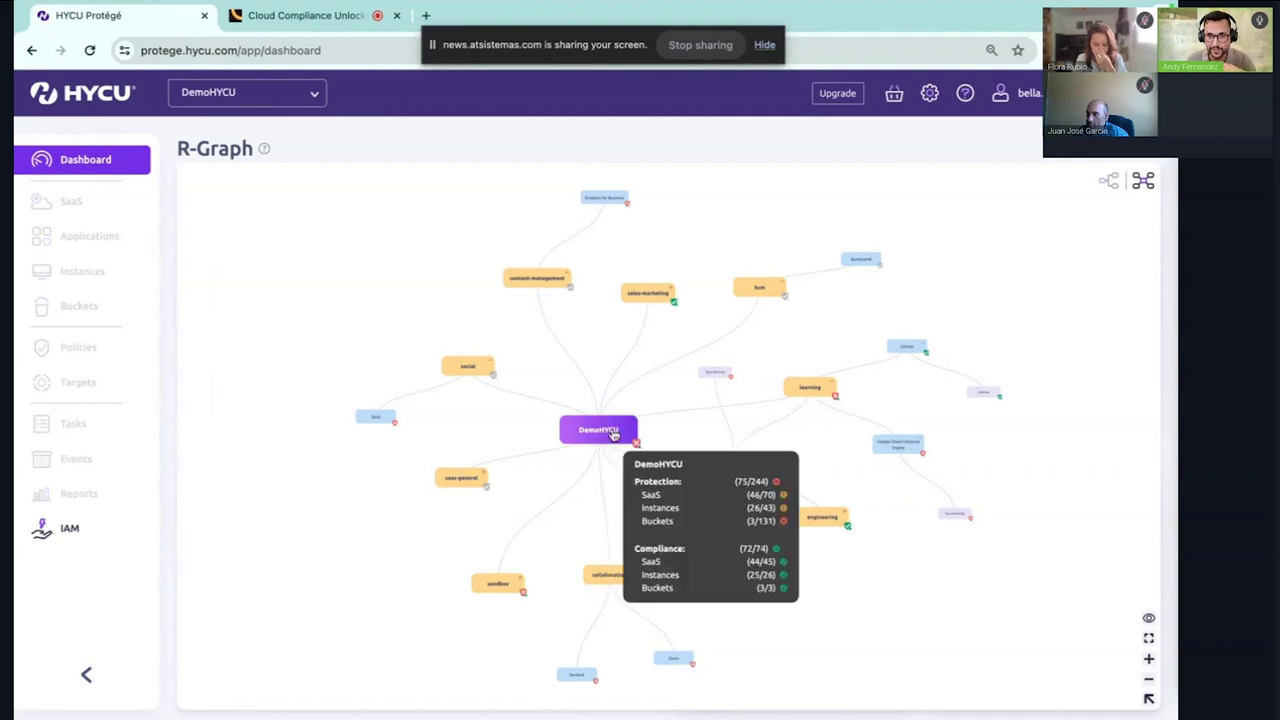
Expand the sales-marketing, engineering, devops and saas-general nodes of the R-Graph to reveal their connected services.
scroll(600, 432, up, 3)
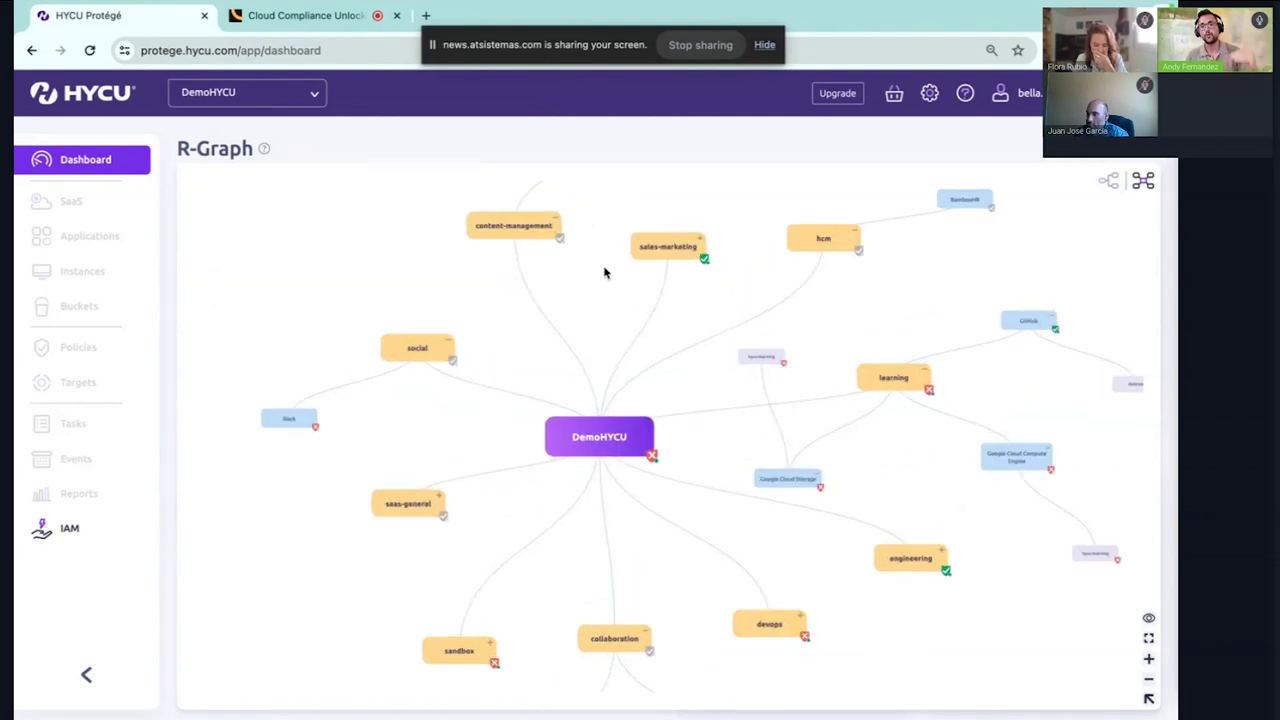
click(700, 242)
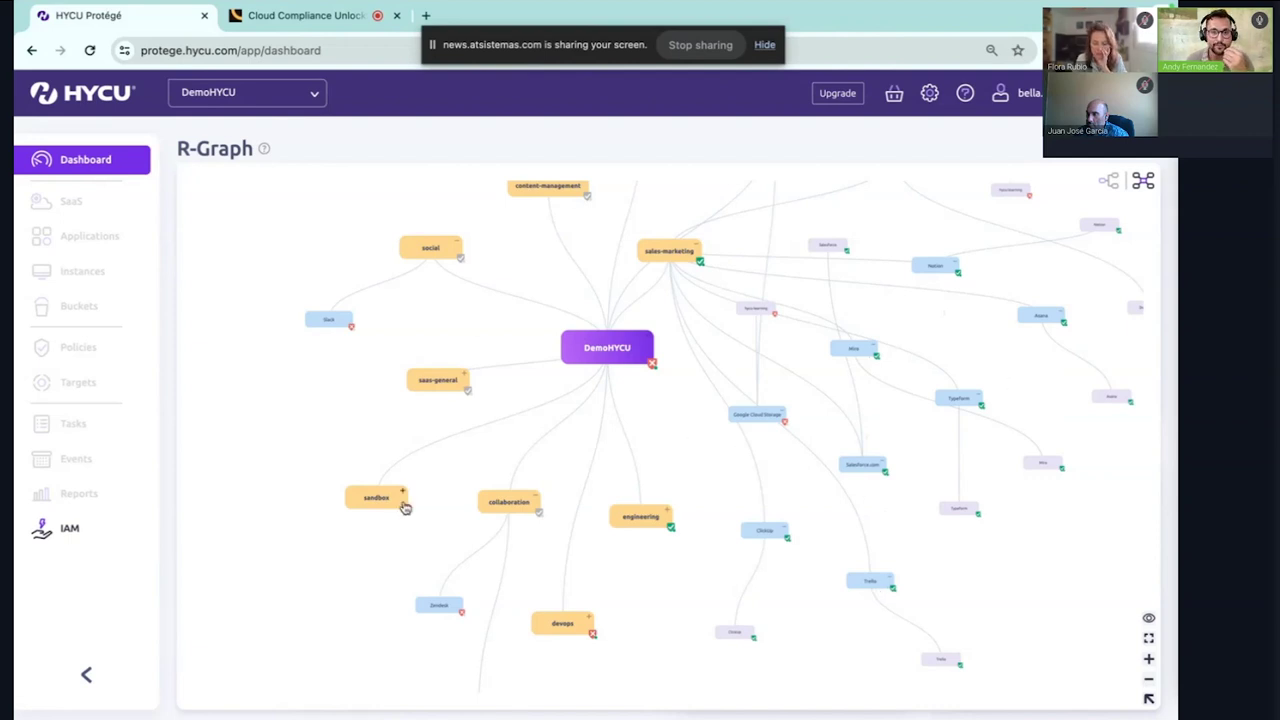
click(668, 512)
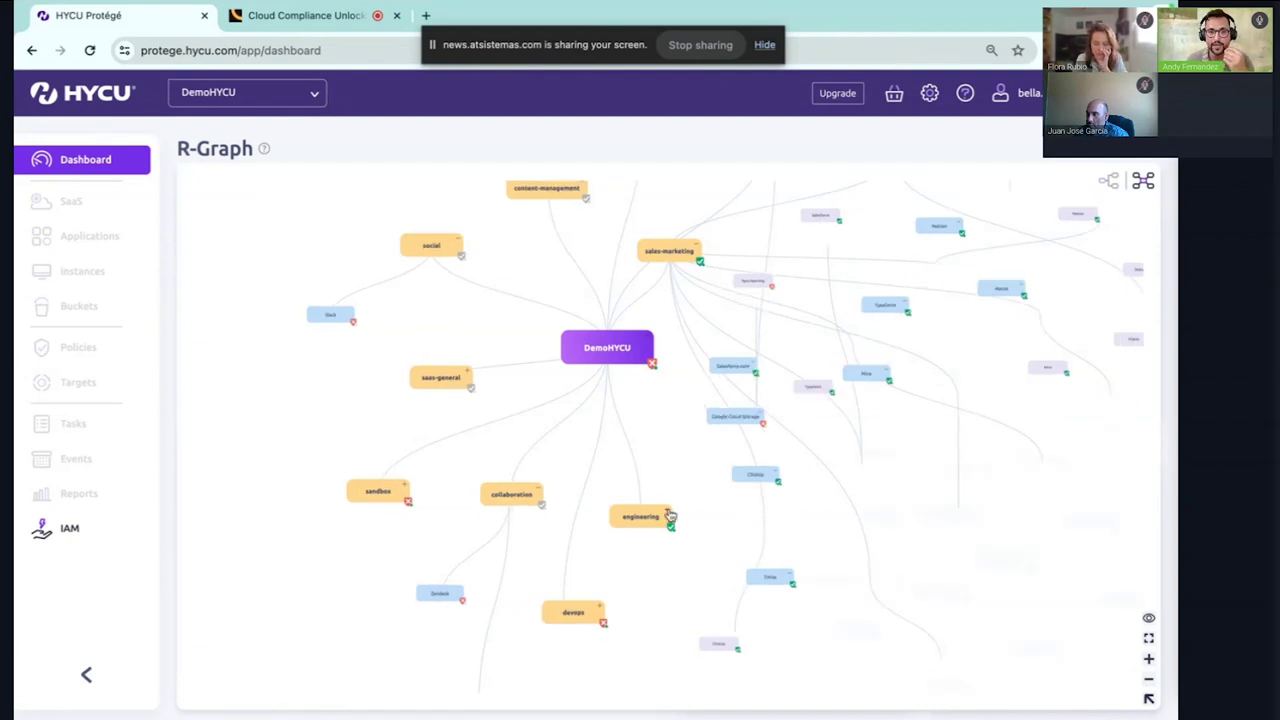
click(541, 545)
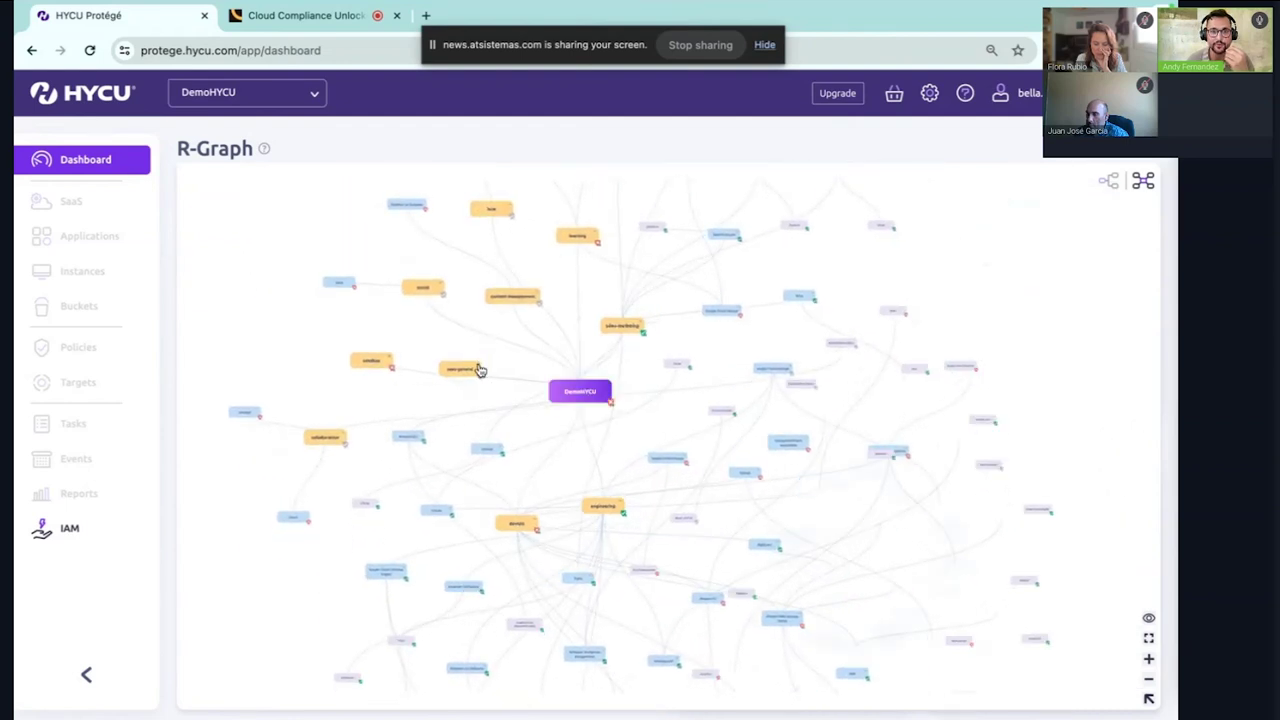
click(479, 370)
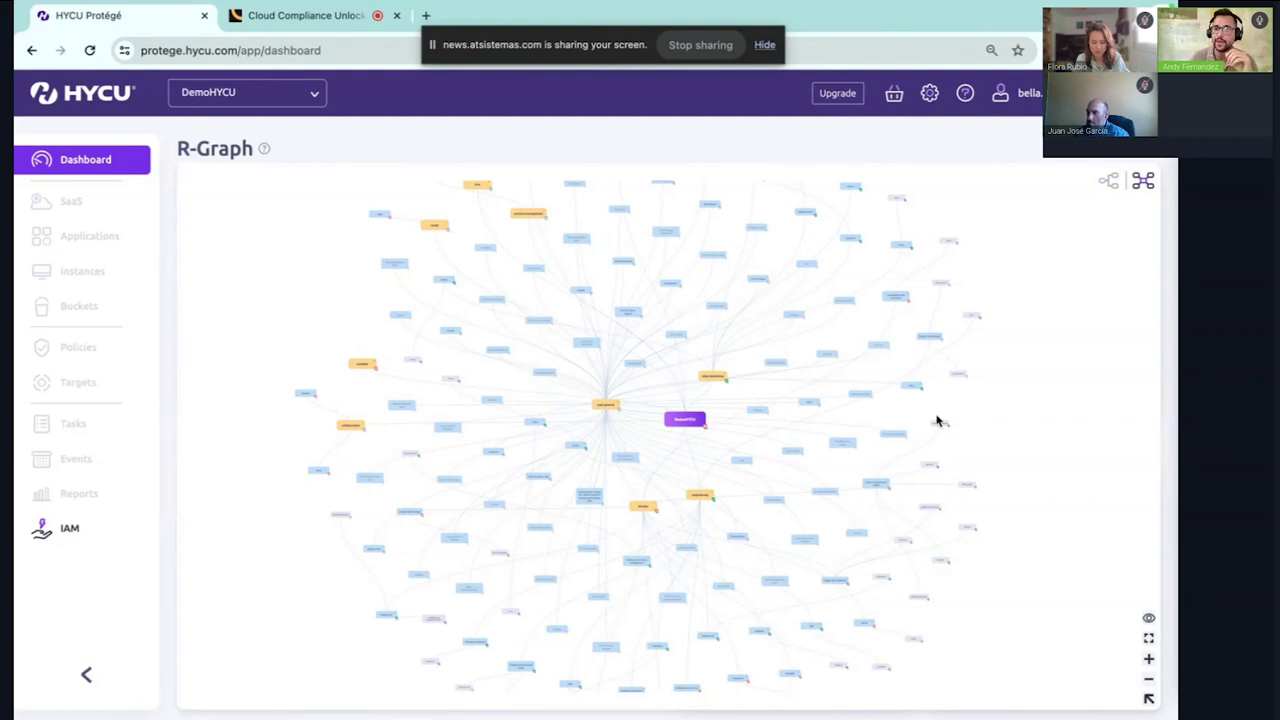
Switch the R-Graph to the tree layout and inspect the protection status of Slack and the neighbouring services.
click(1109, 180)
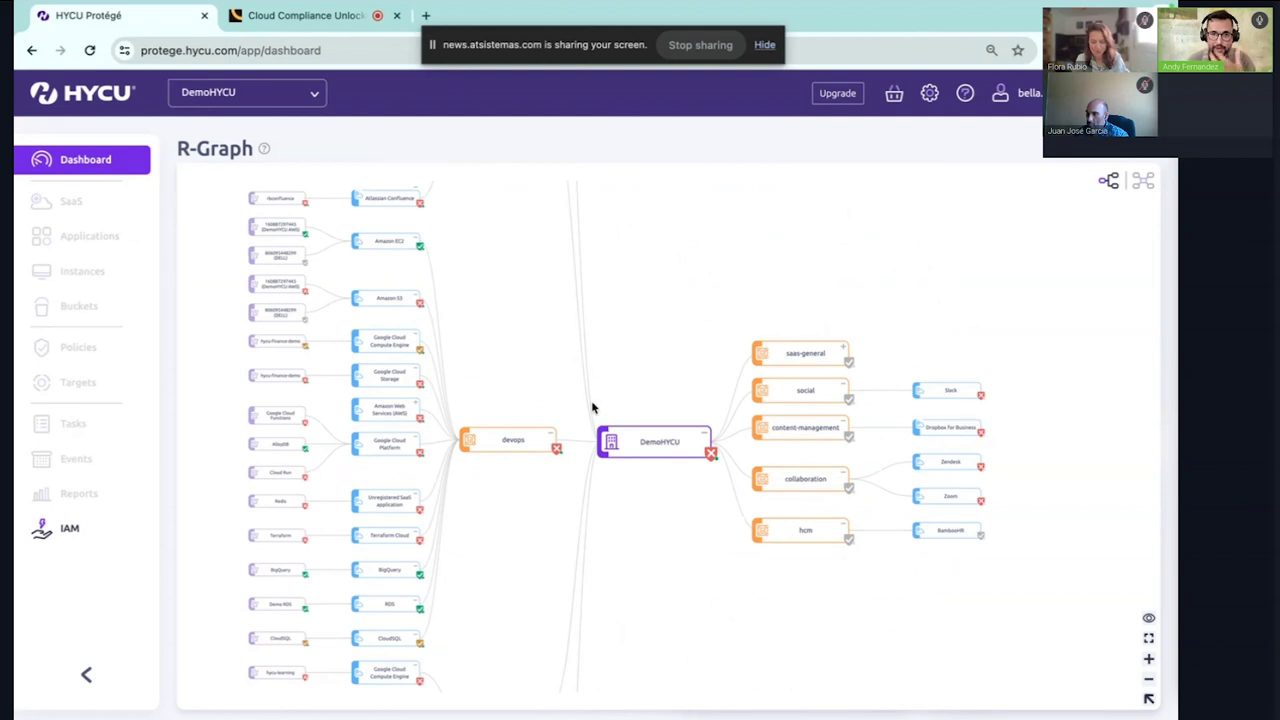
mouse_move(638, 447)
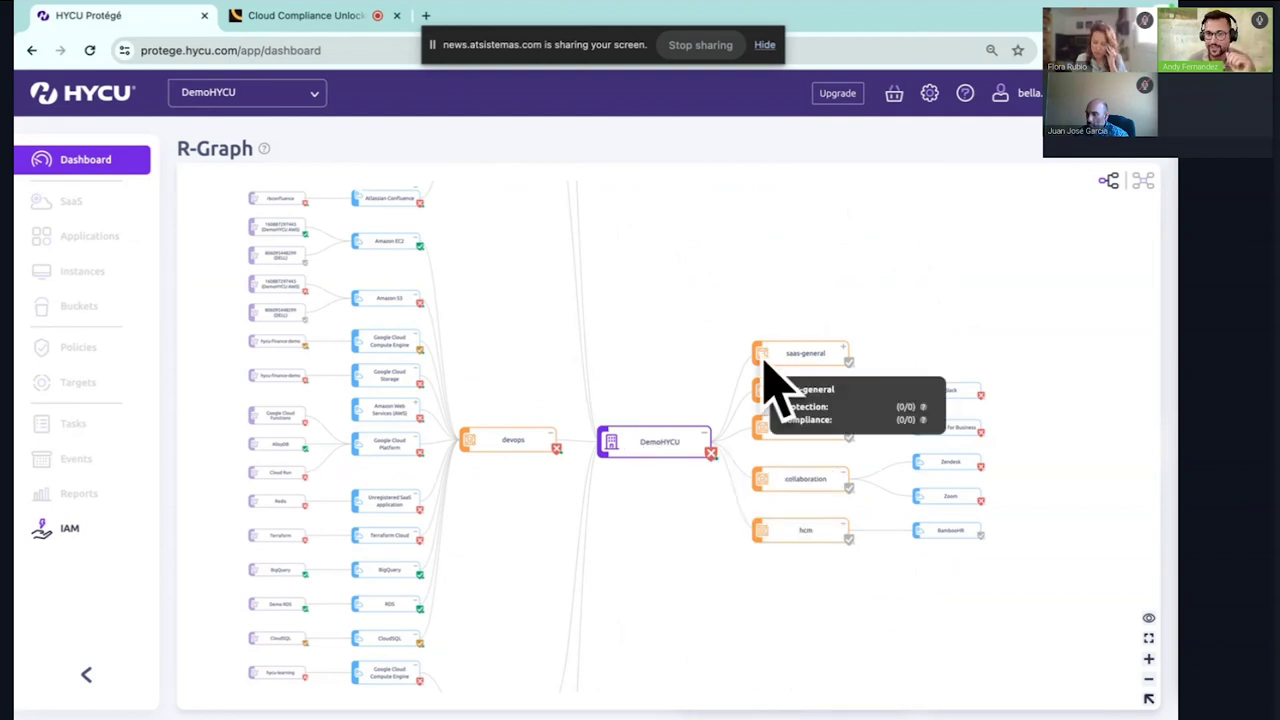
scroll(925, 375, right, 5)
scroll(926, 377, up, 3)
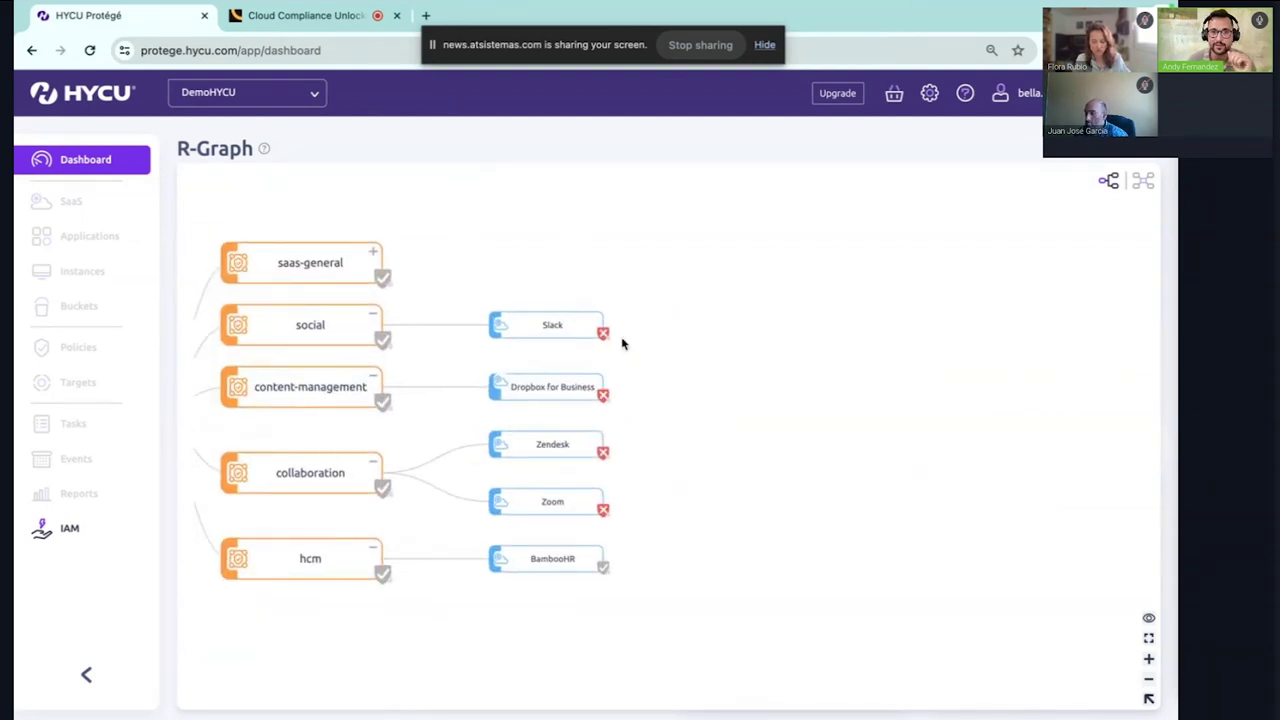
mouse_move(603, 335)
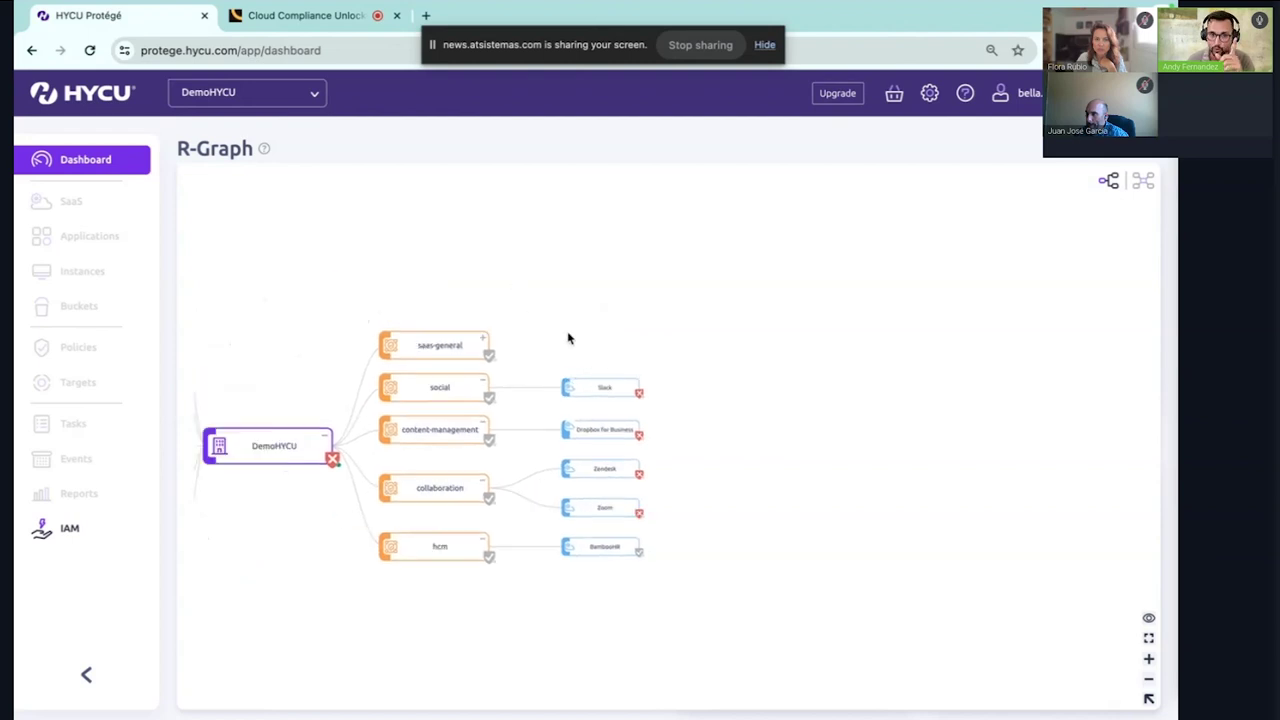
Examine the status badges of DemoHYCU, the learning department and the services under devops in the tree.
drag(568, 338, 898, 297)
drag(613, 309, 817, 269)
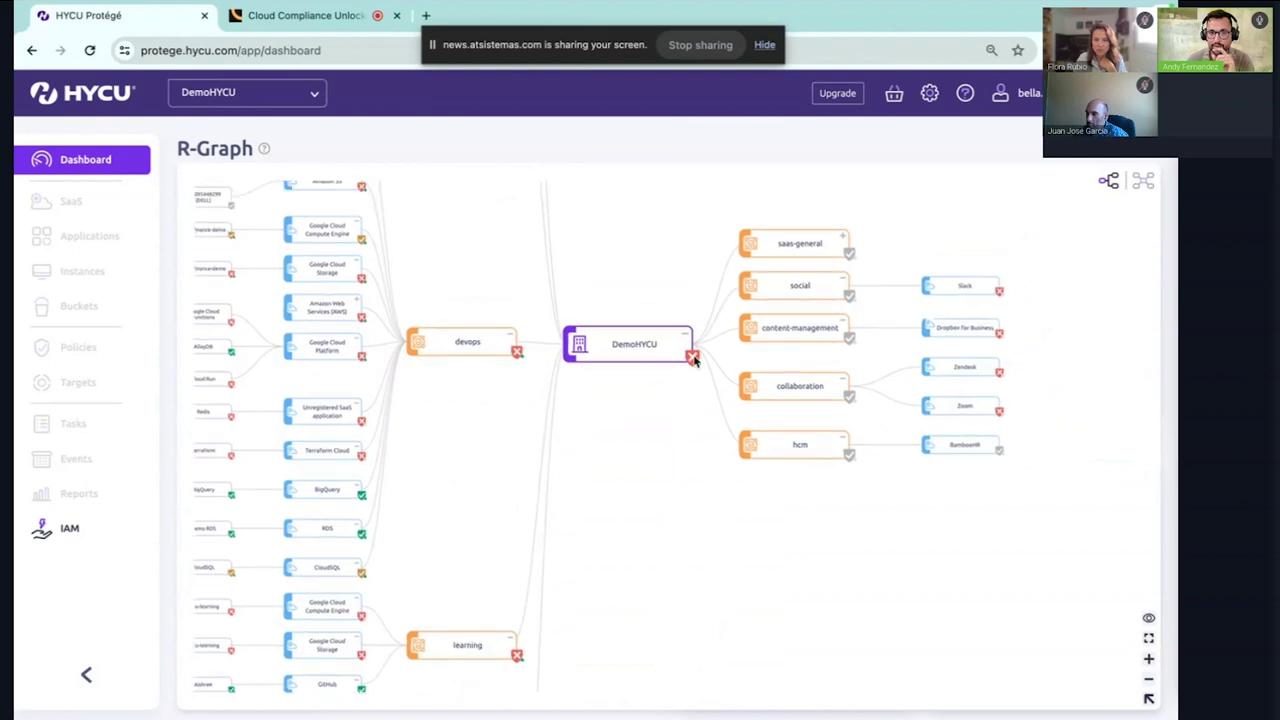
mouse_move(694, 360)
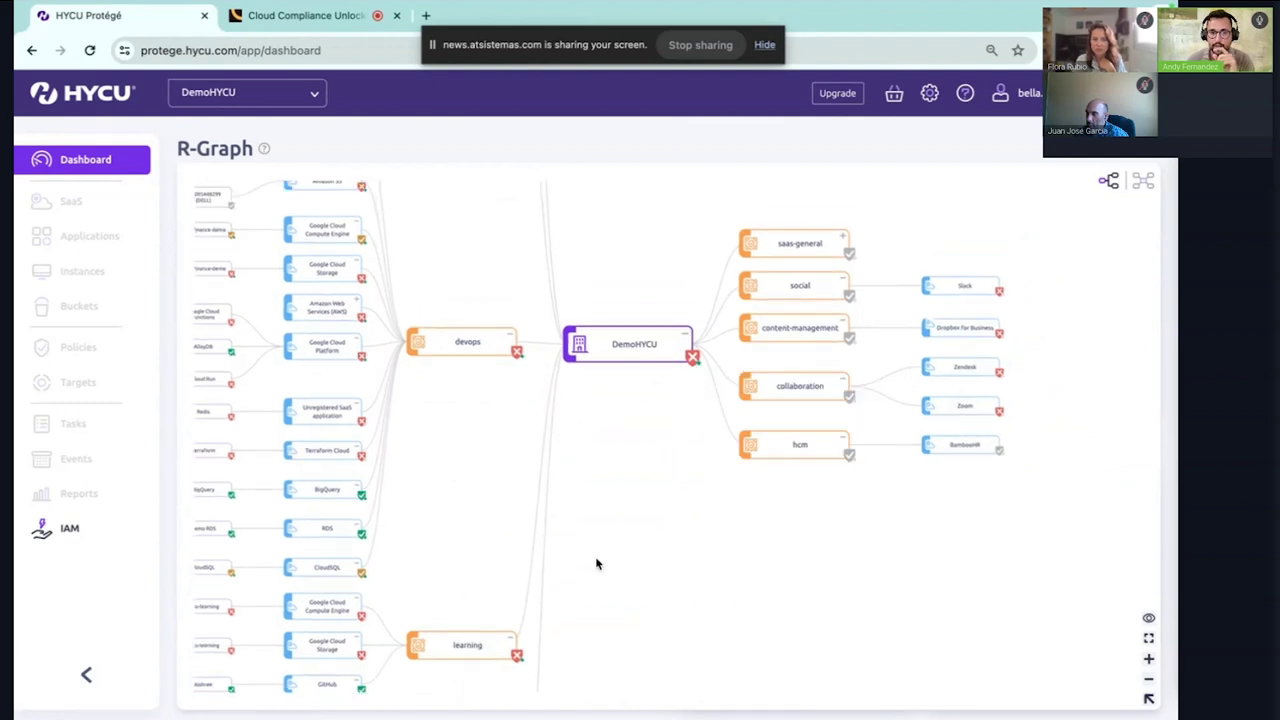
mouse_move(515, 660)
mouse_move(362, 540)
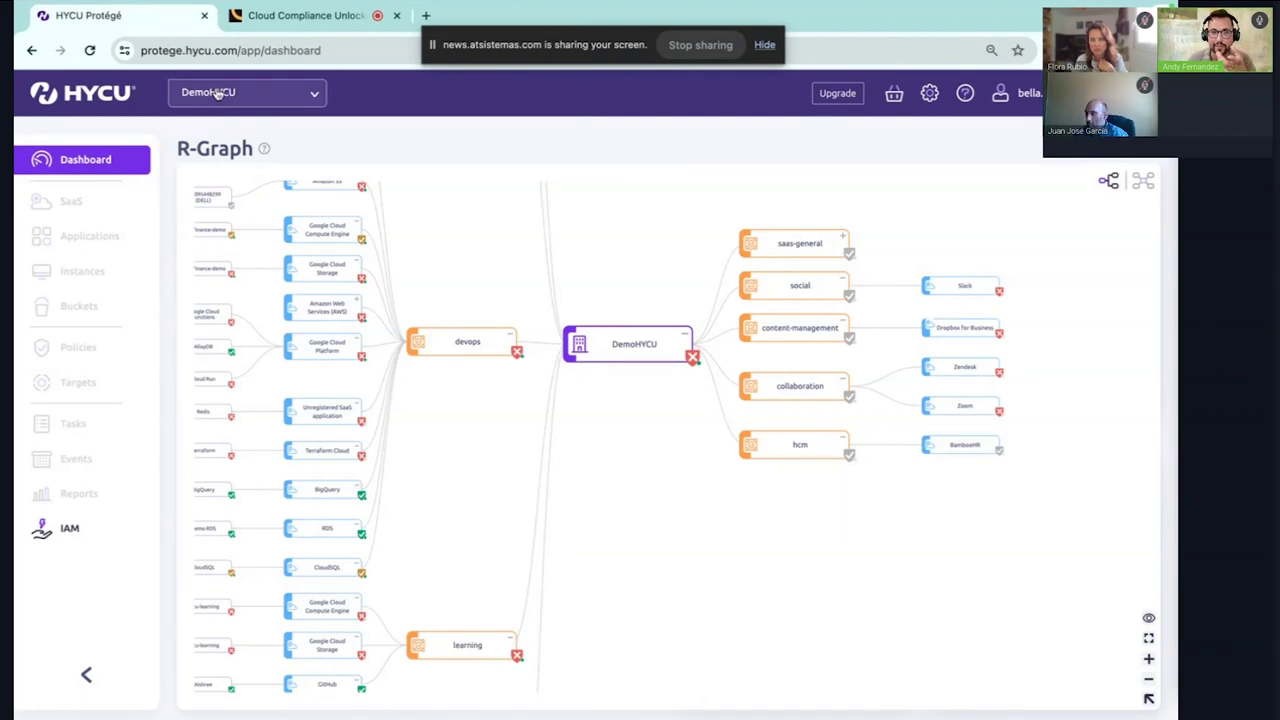
Locate the engineering department in the R-Graph tree and open its own dashboard.
scroll(432, 244, down, 3)
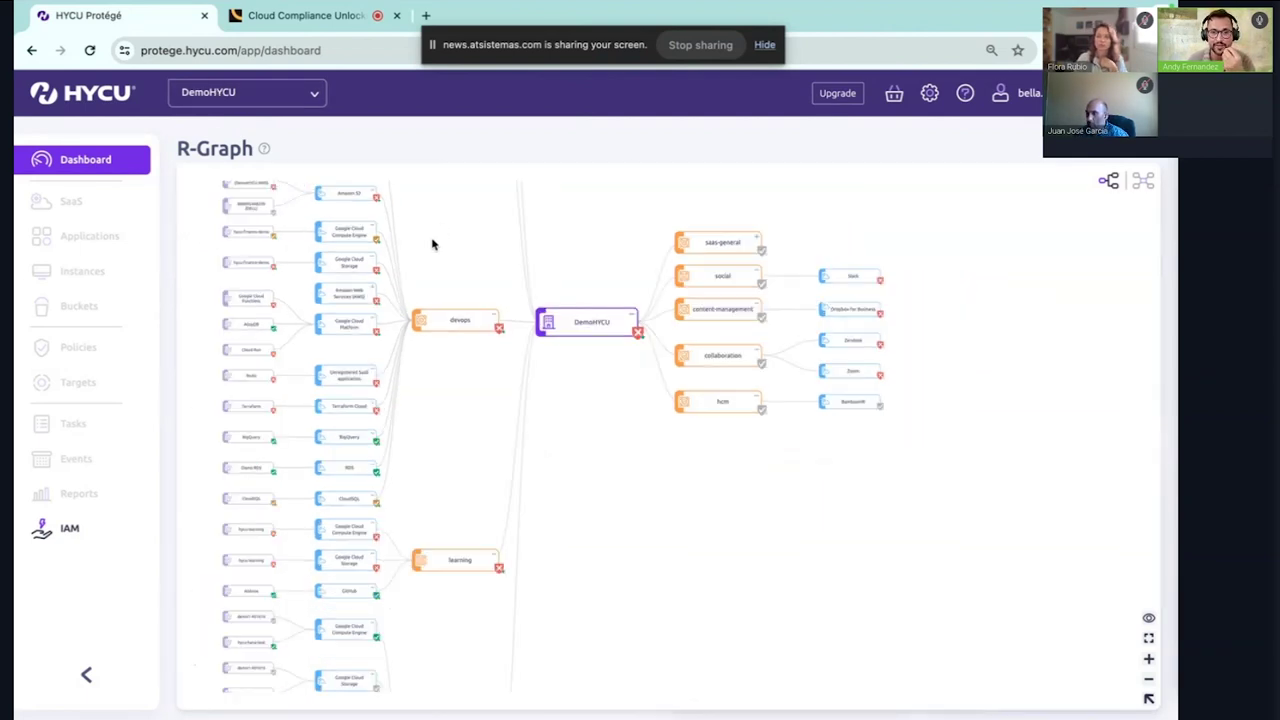
scroll(428, 365, up, 4)
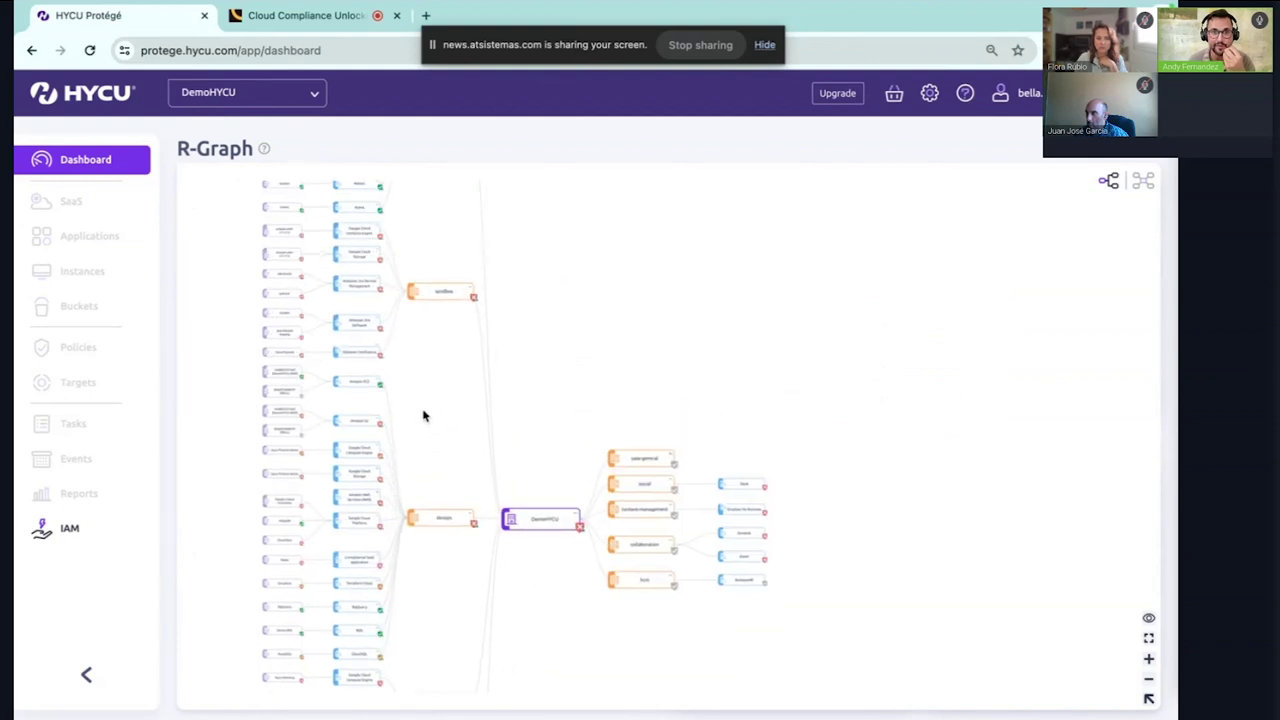
scroll(432, 344, down, 10)
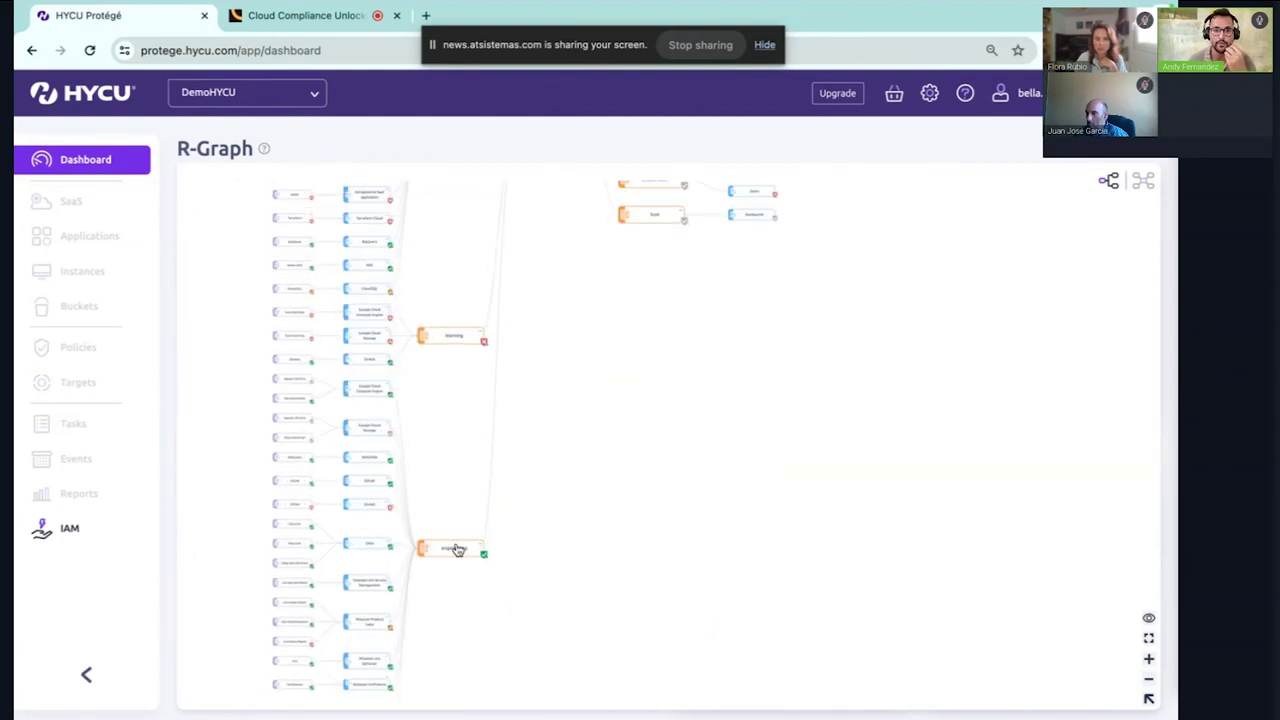
click(455, 549)
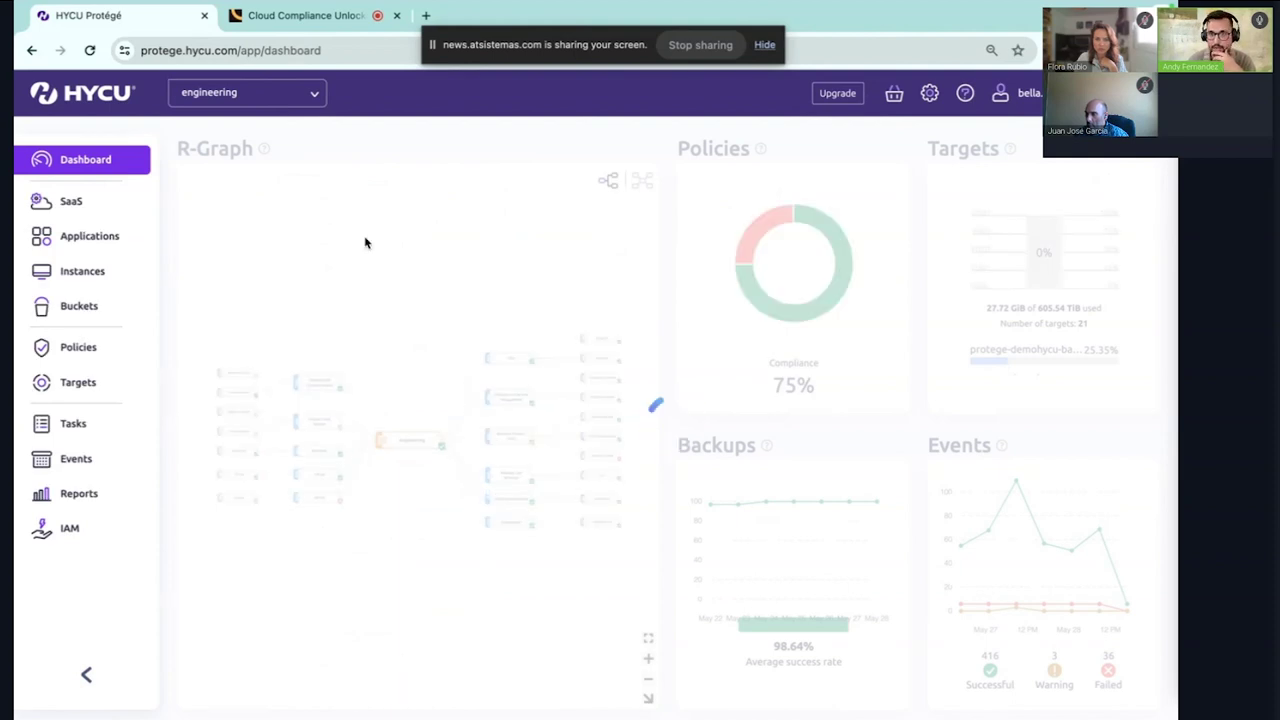
Open the HYCU Protégé Marketplace and look through the applications available for protection.
click(894, 93)
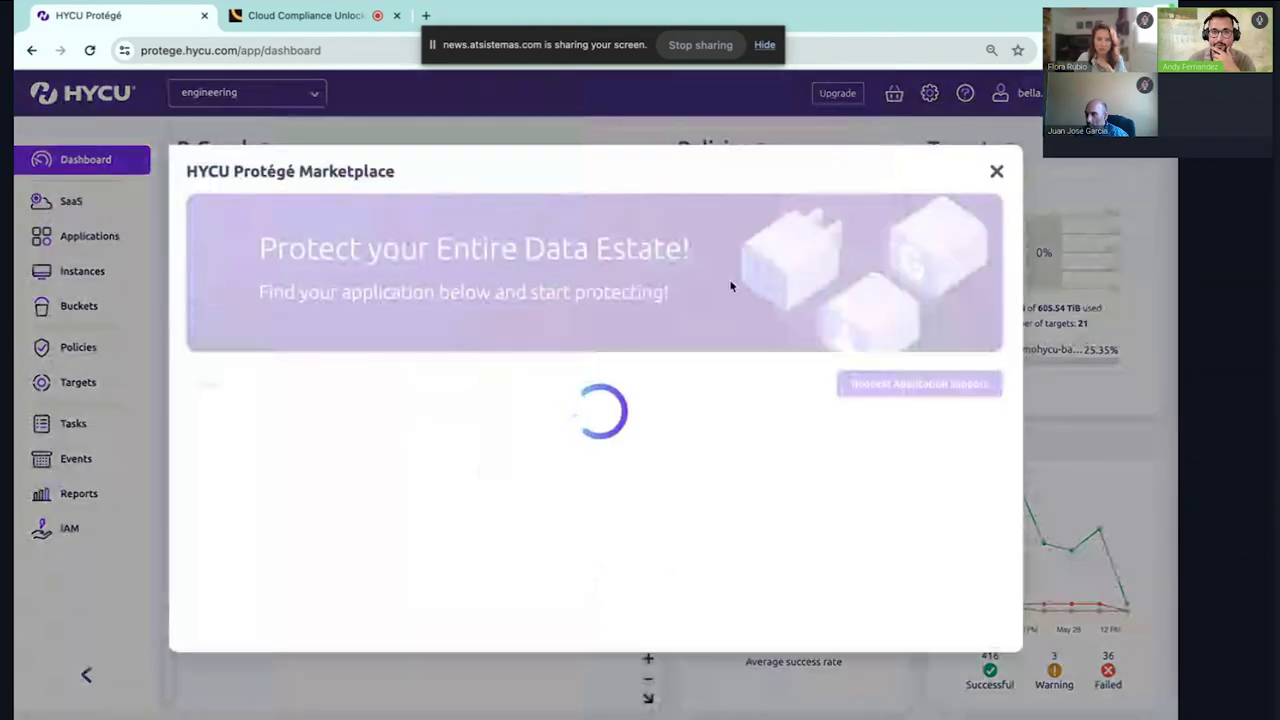
scroll(705, 319, down, 1)
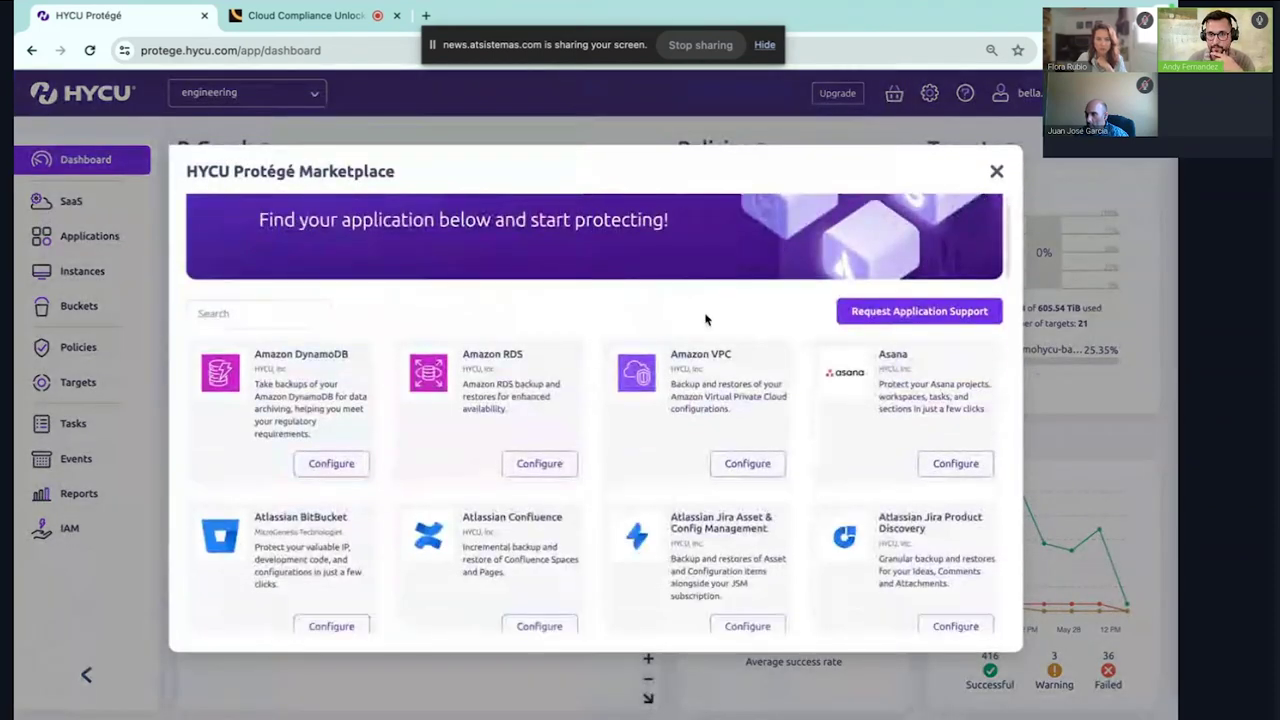
scroll(705, 319, down, 3)
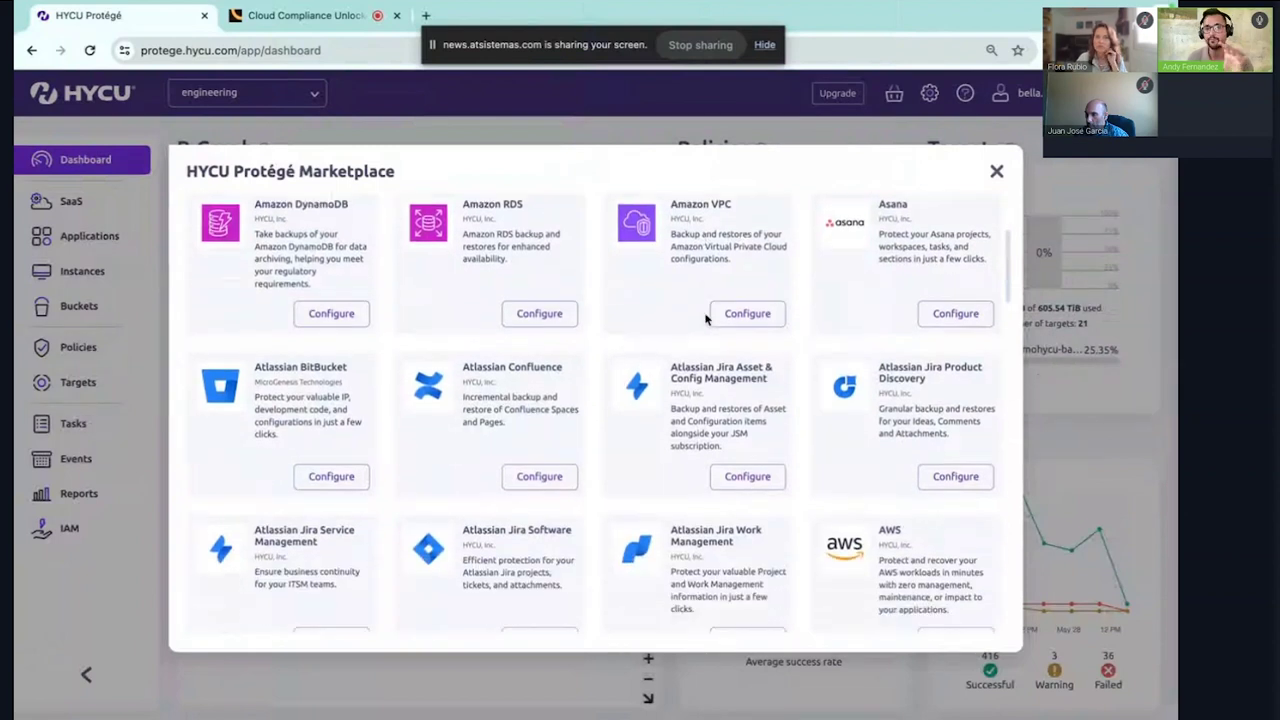
scroll(695, 330, down, 2)
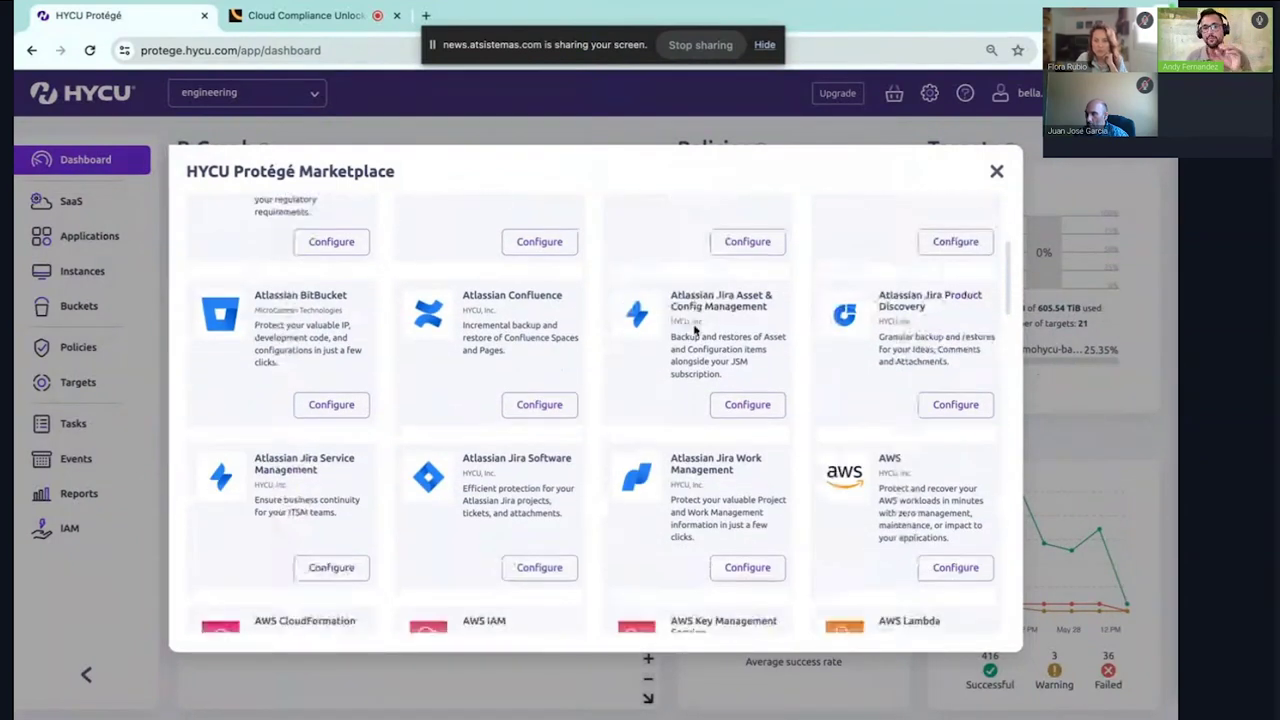
scroll(695, 325, down, 1)
scroll(694, 325, up, 2)
scroll(491, 296, up, 2)
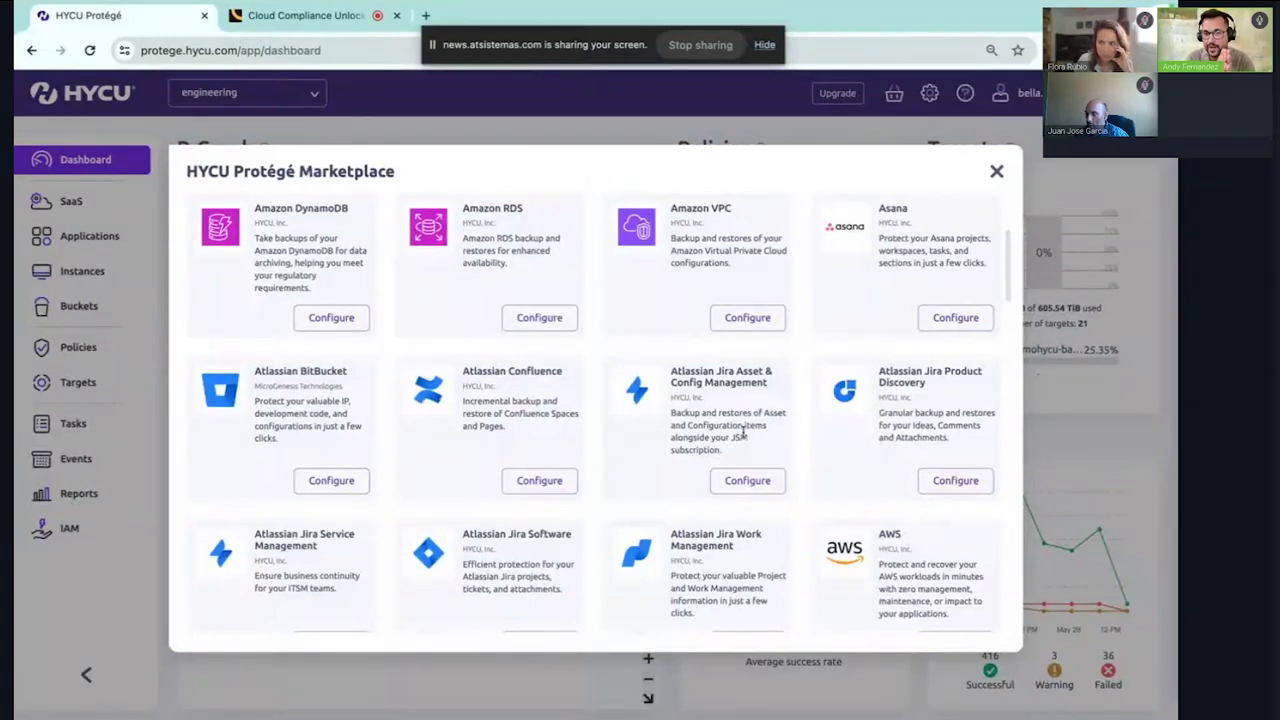
scroll(700, 508, up, 1)
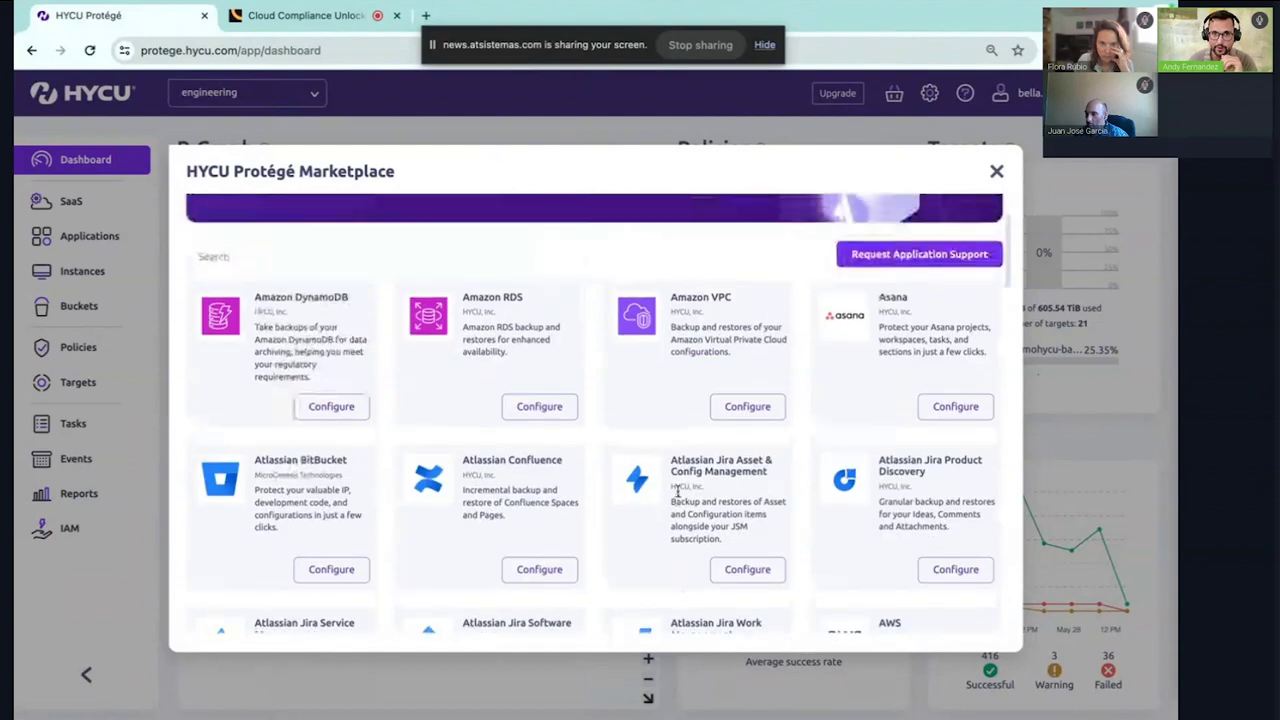
View the new source form for Atlassian Jira Asset & Config Management, and close it without saving.
scroll(740, 475, down, 1)
click(745, 466)
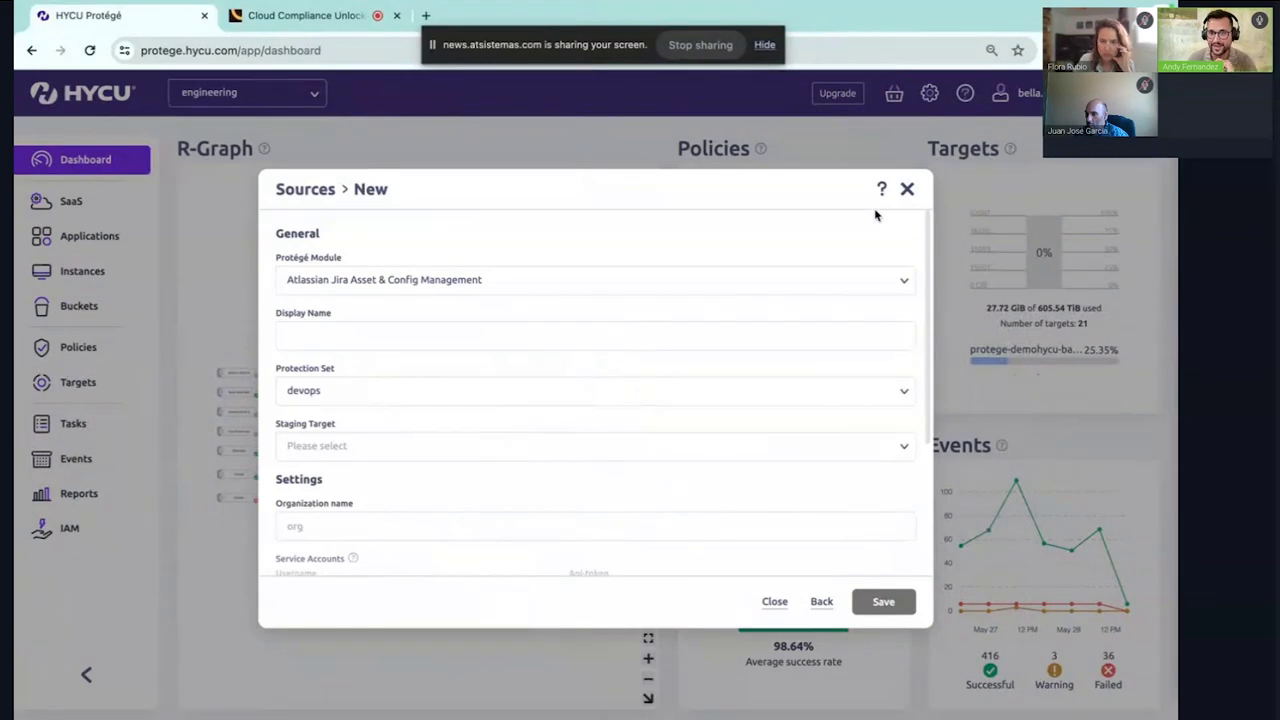
click(908, 190)
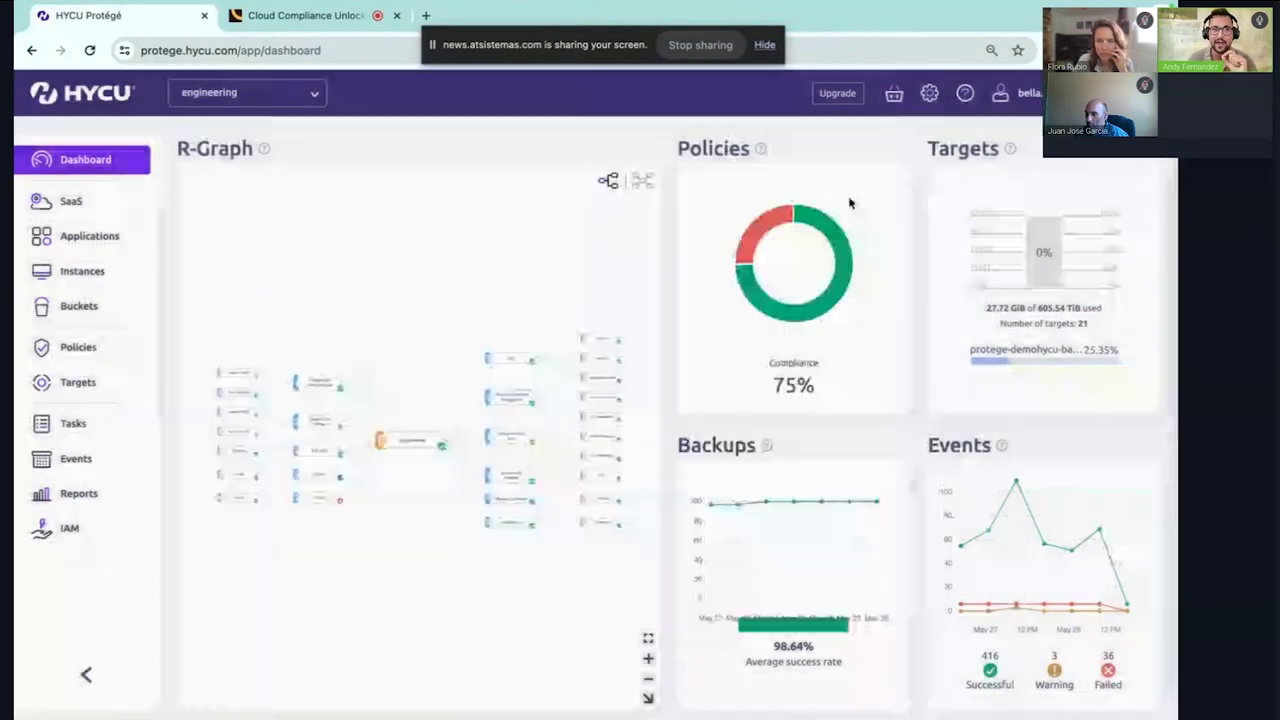
Open the SaaS resource list of the engineering protection set.
click(74, 207)
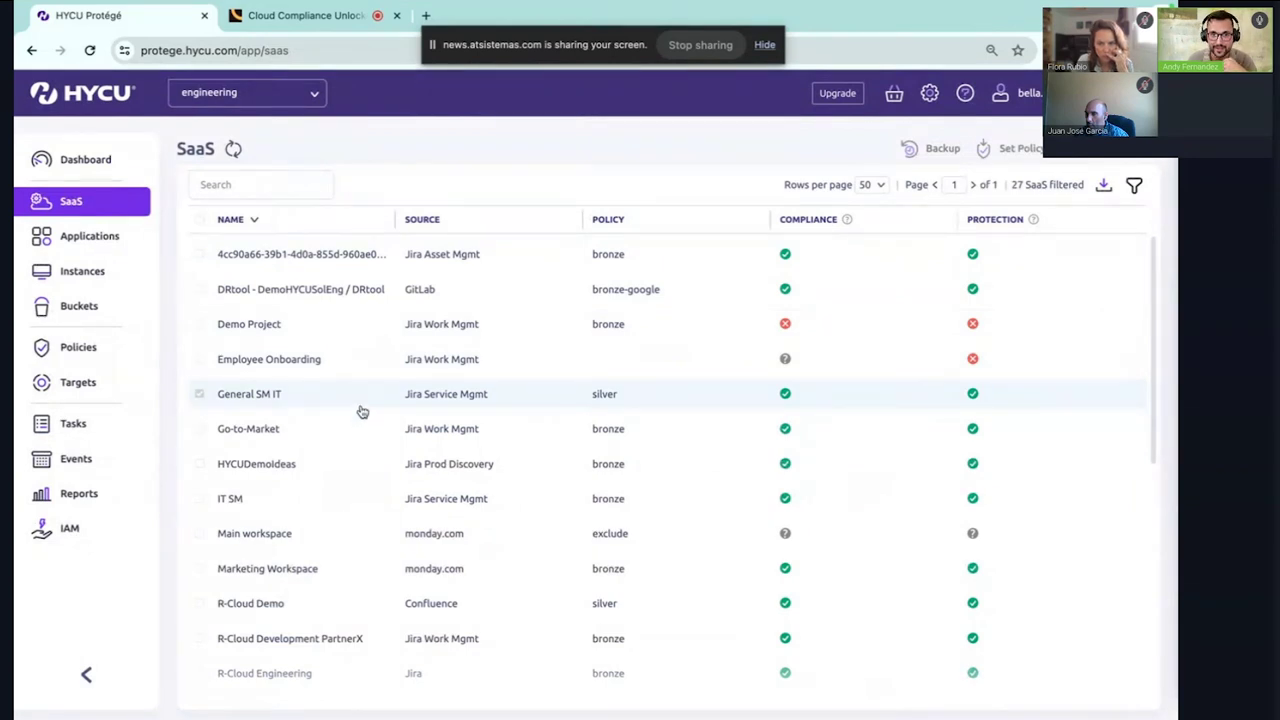
View the policies available for the Jira Asset Mgmt resource, and close the policy selection without assigning one.
click(259, 255)
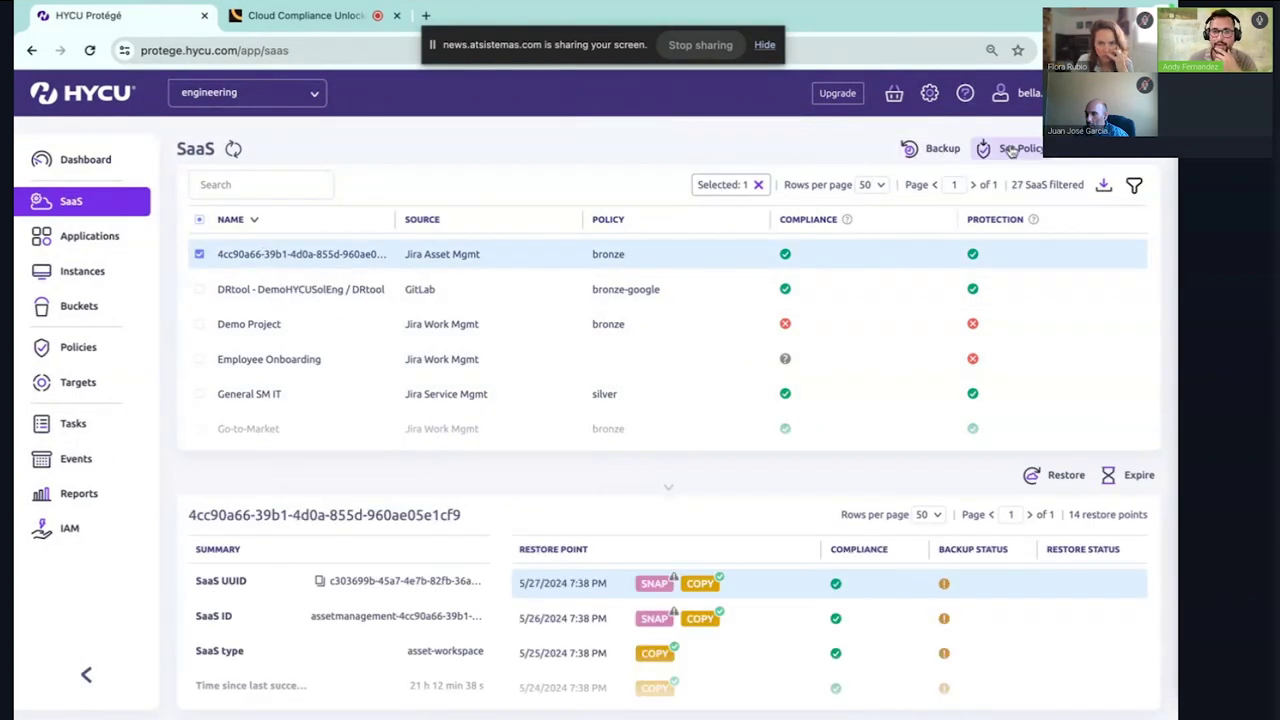
click(1005, 148)
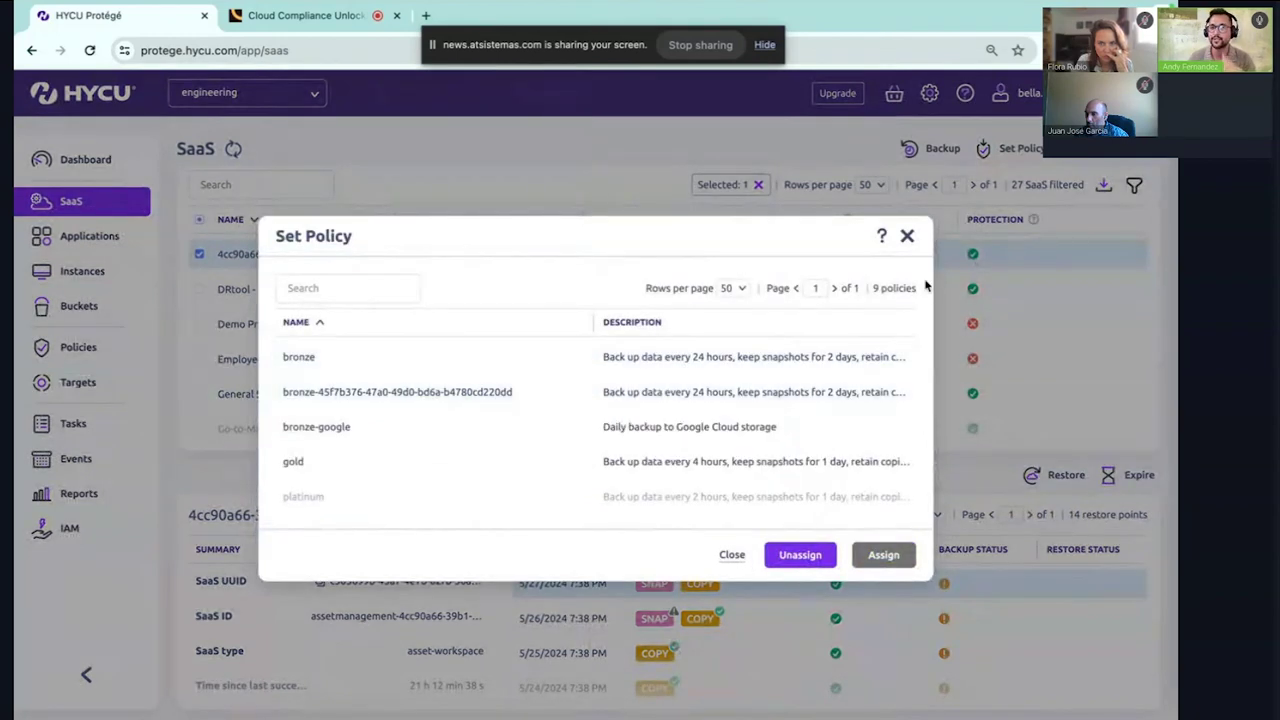
click(907, 237)
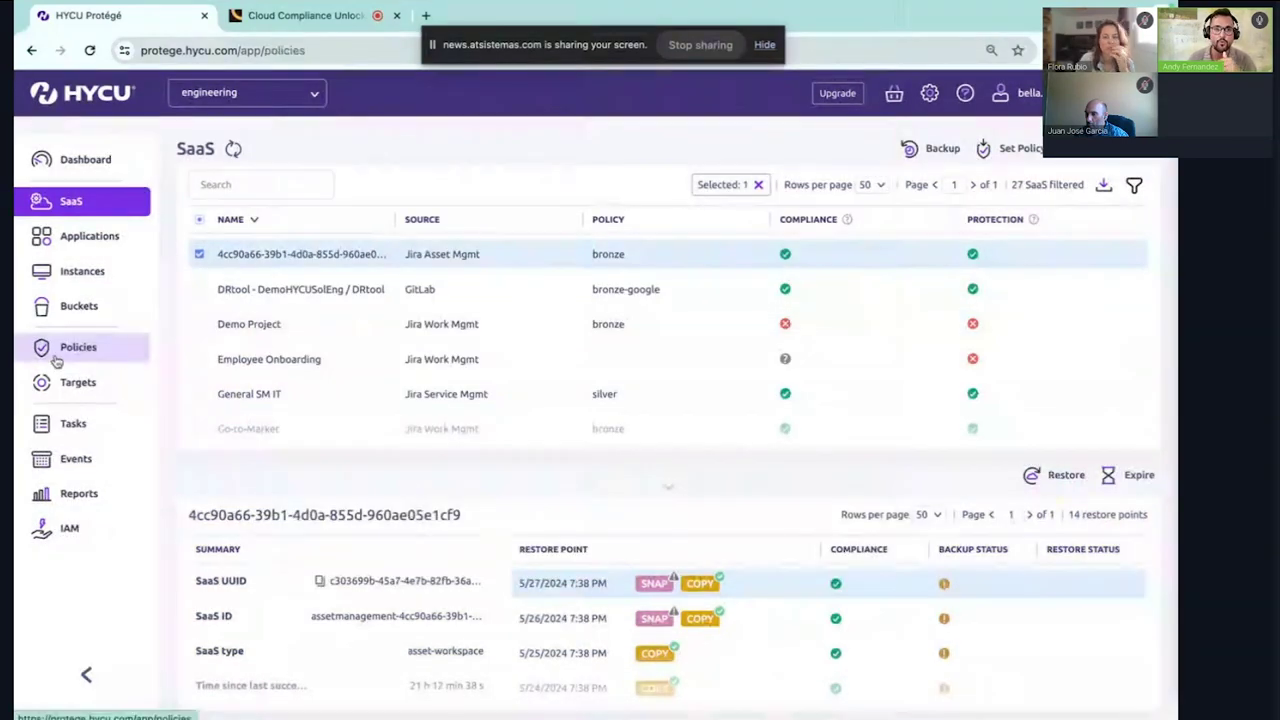
Start a new policy and enter a name made of the jira prefix, an underscore and a person's name.
click(50, 356)
click(693, 149)
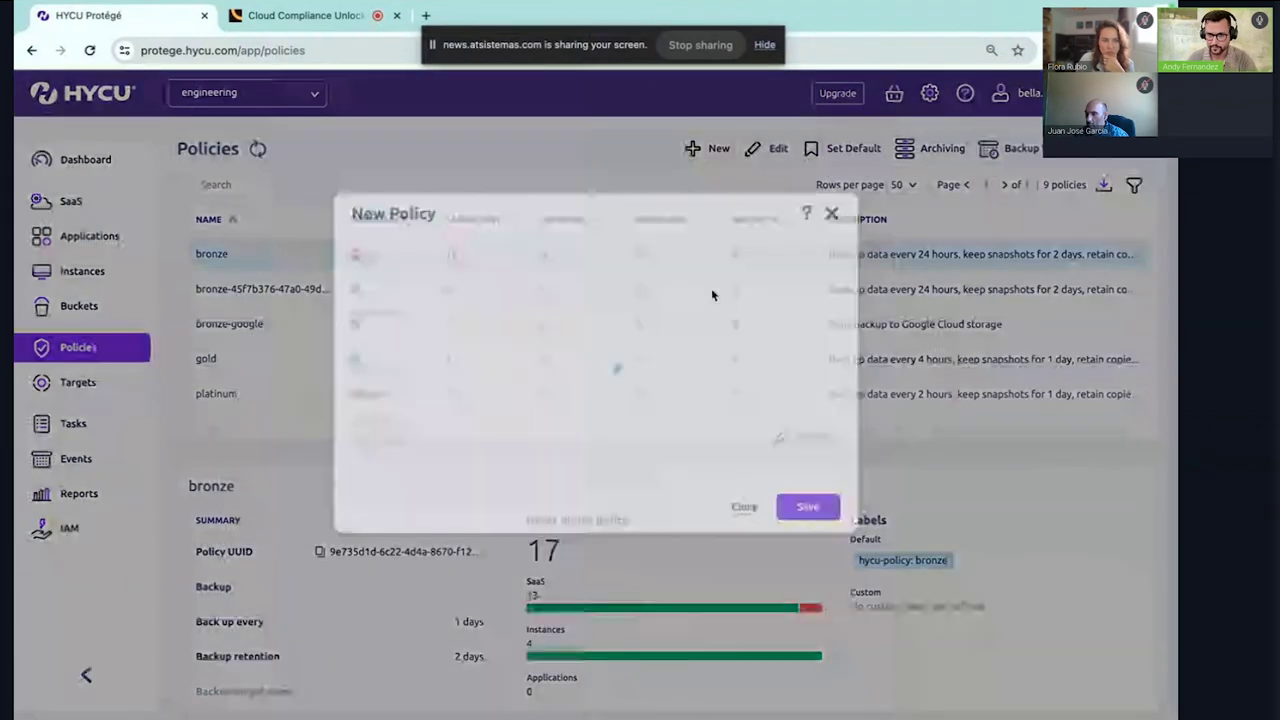
click(436, 255)
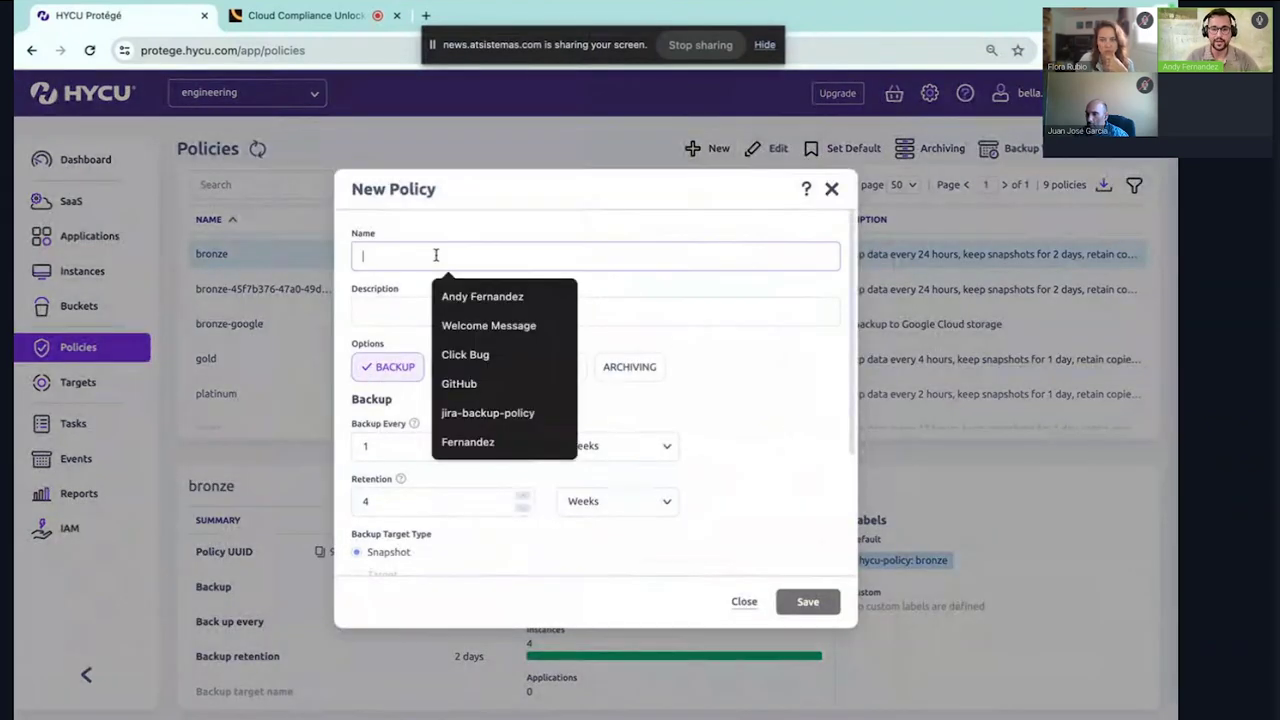
text(jira)
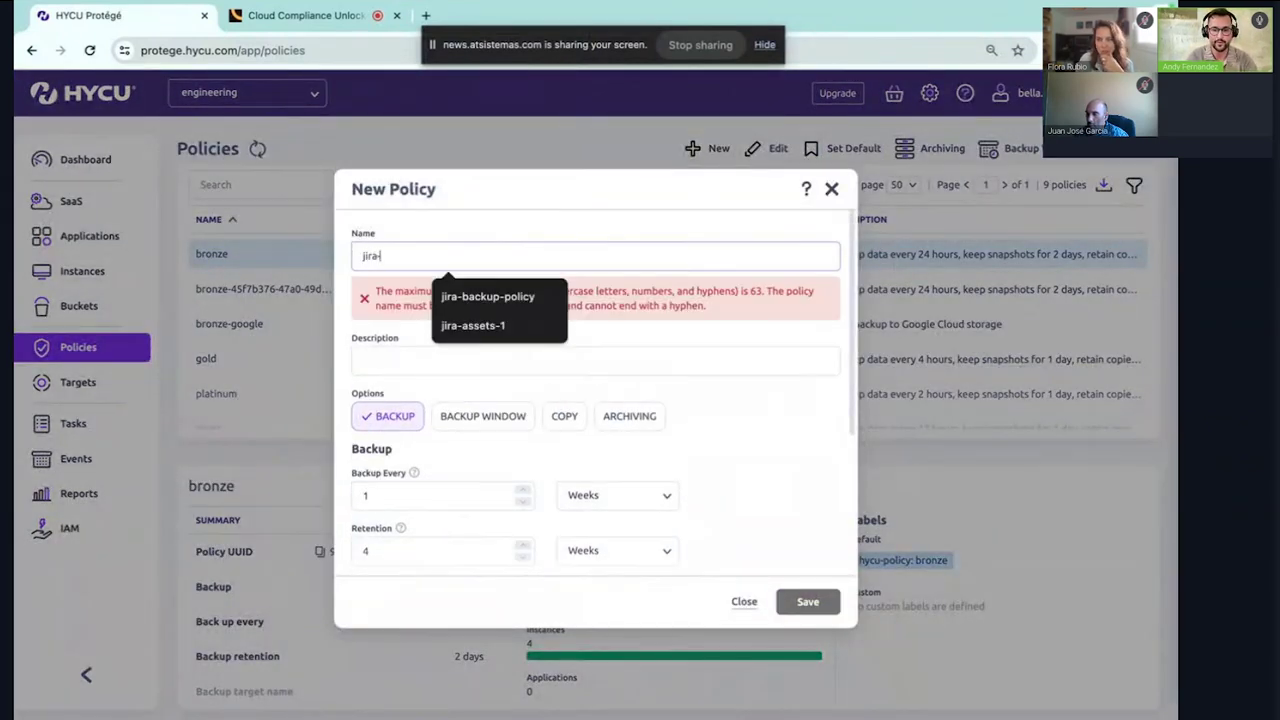
text(_juanso)
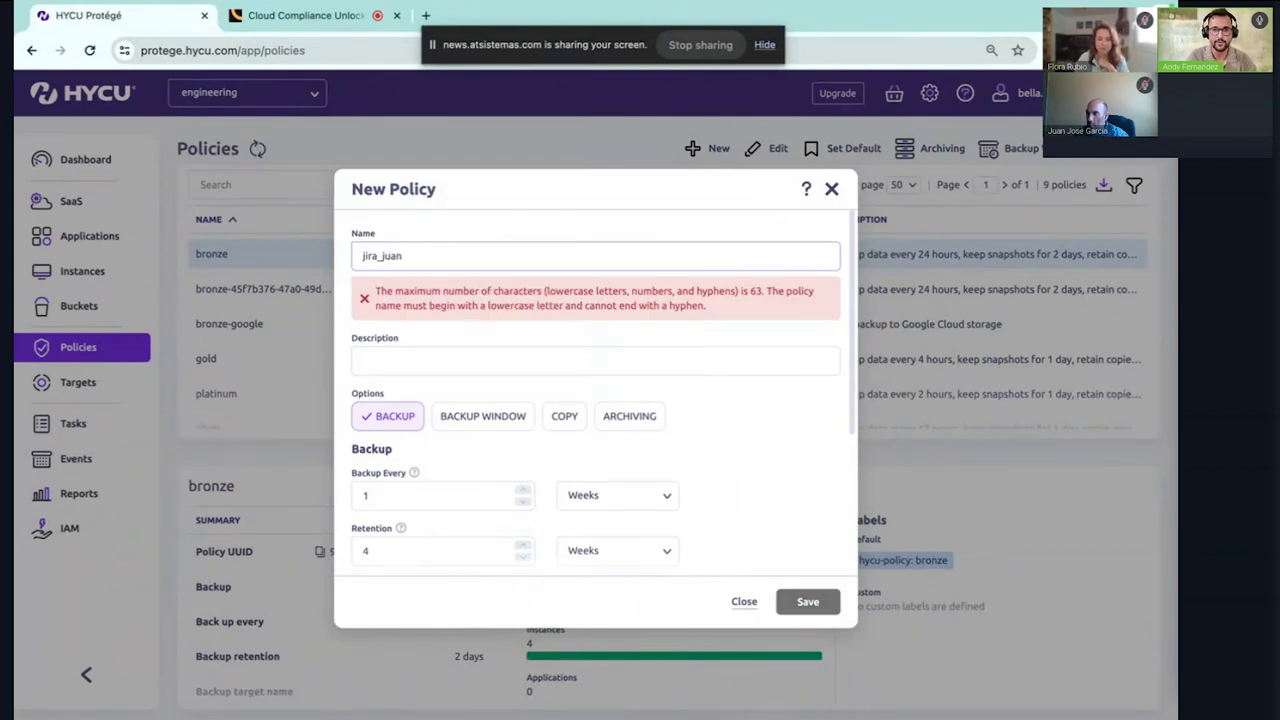
Set the new policy's backup frequency to every 6 hours.
scroll(428, 364, down, 3)
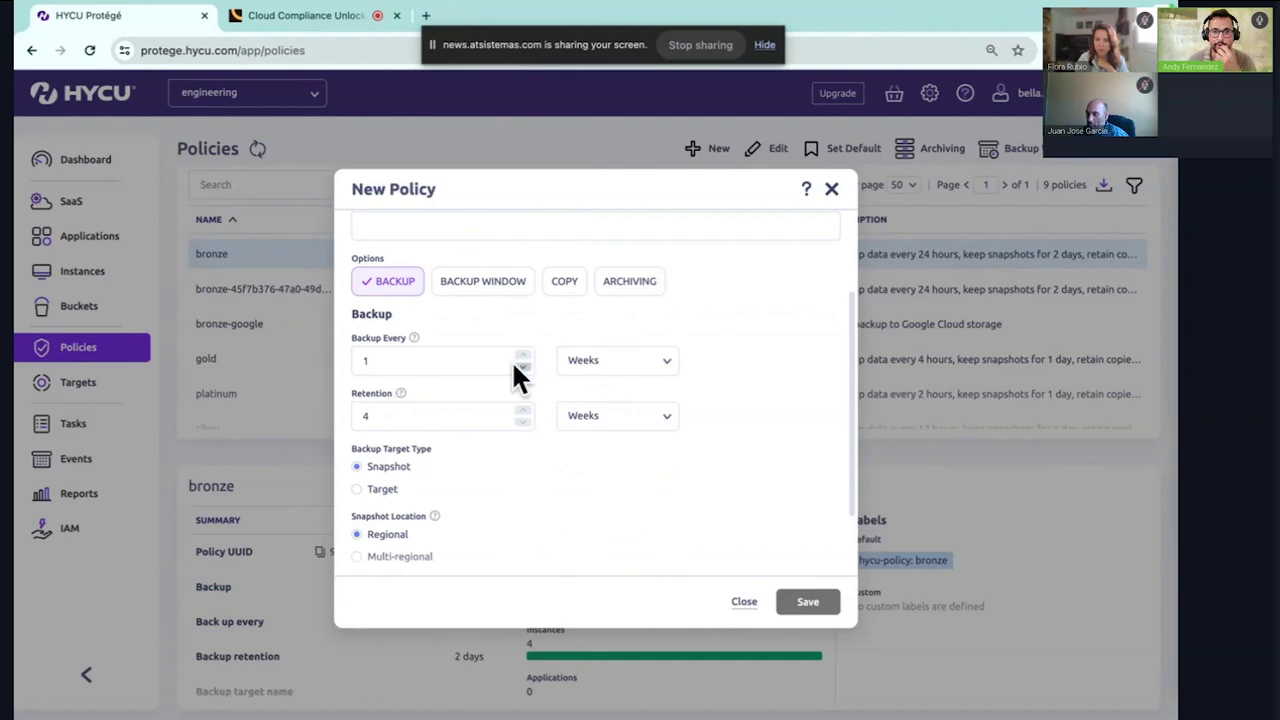
click(596, 361)
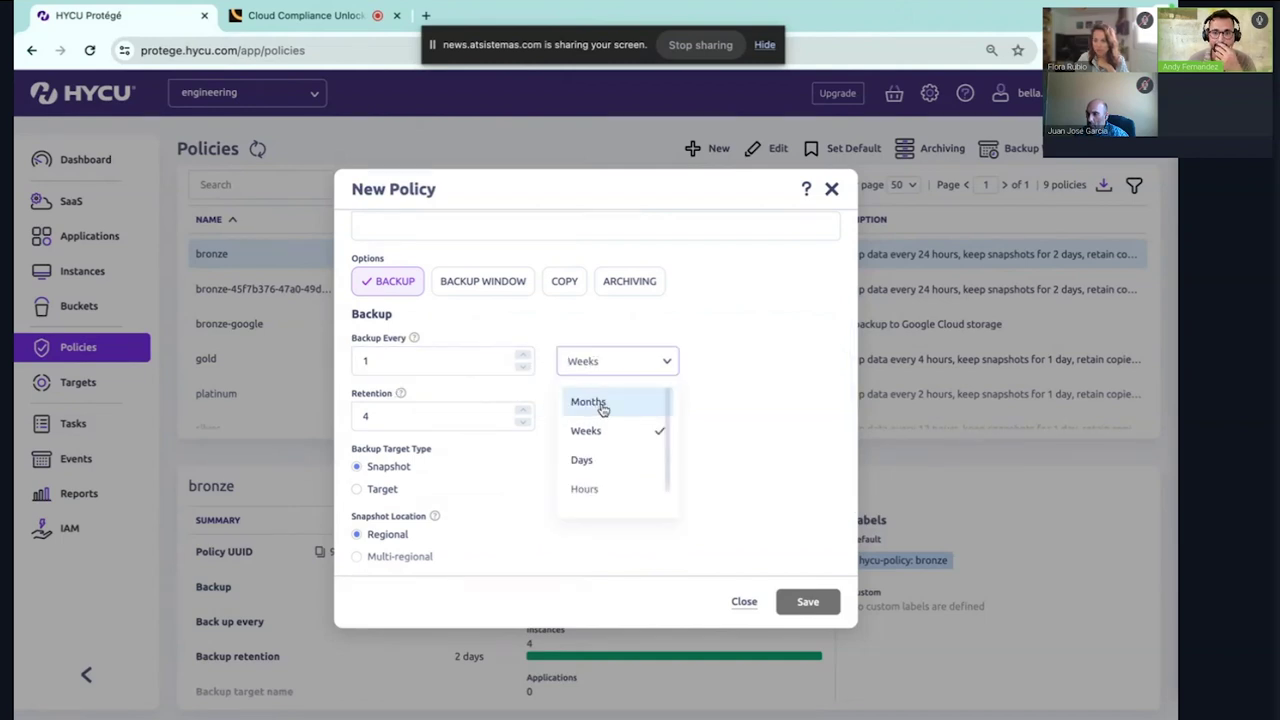
click(589, 488)
click(430, 359)
key(BackSpace)
text(6)
Set the new policy's backup retention to 60 months.
click(392, 411)
key(BackSpace)
text(1)
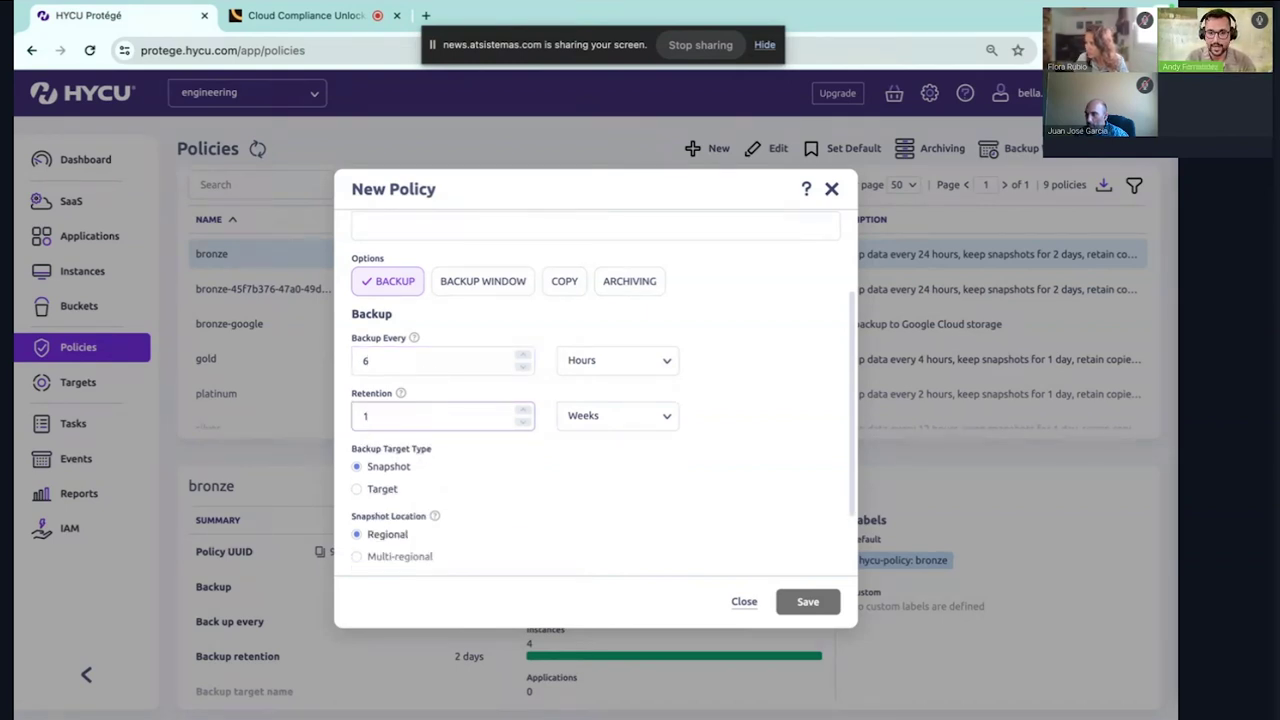
text(2)
click(600, 416)
click(460, 409)
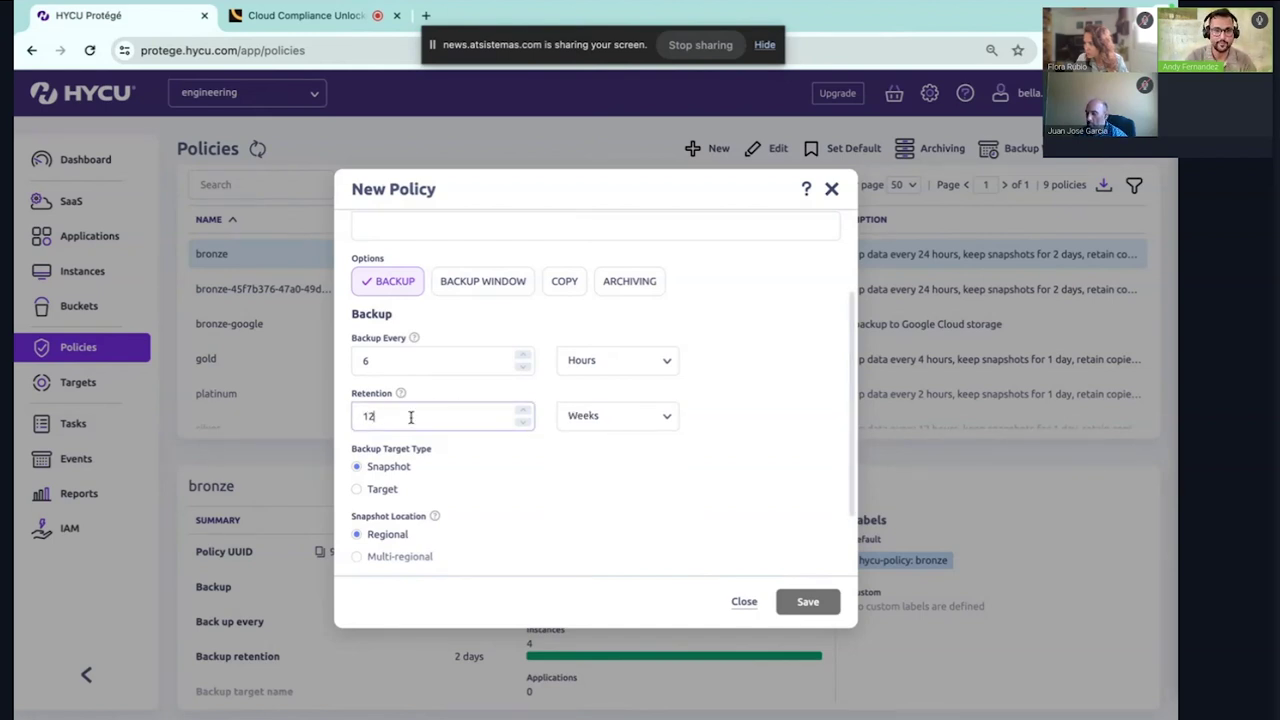
key(BackSpace)
key(BackSpace)
text(60)
click(594, 416)
click(590, 458)
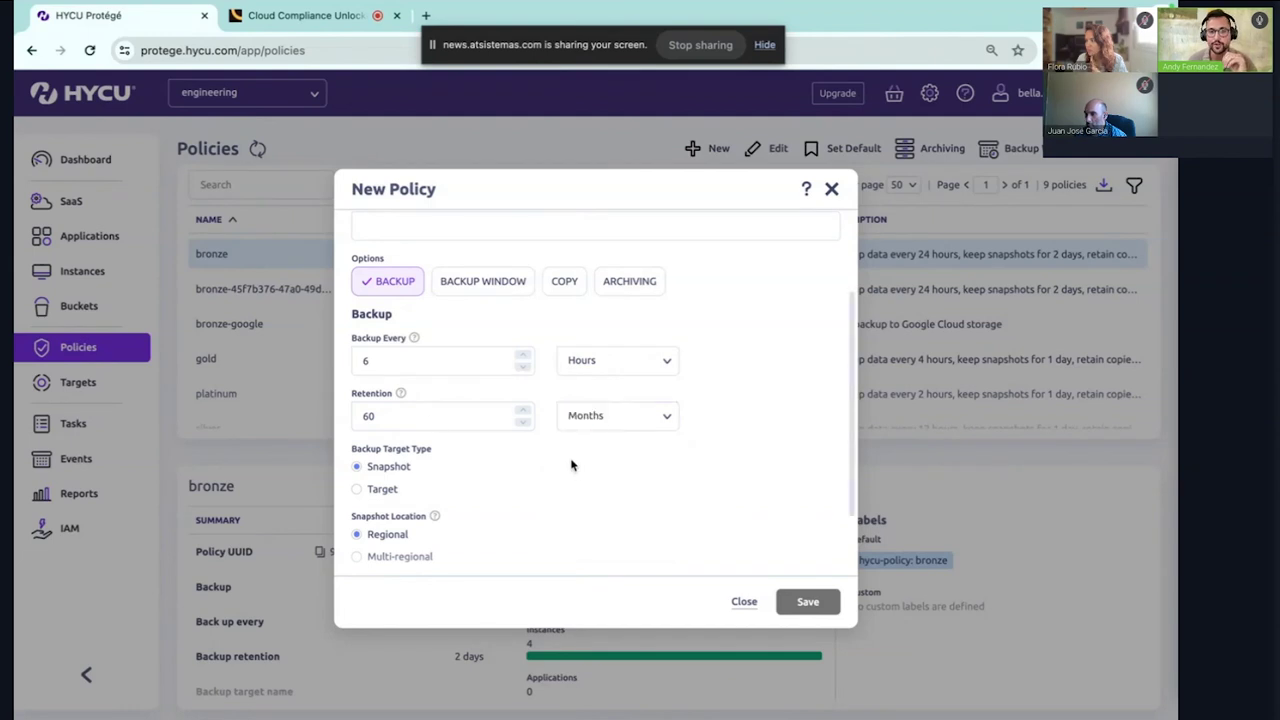
Set the backup target type to Target with the protege-demohycu-backup storage, and close the new policy without saving.
scroll(571, 465, down, 1)
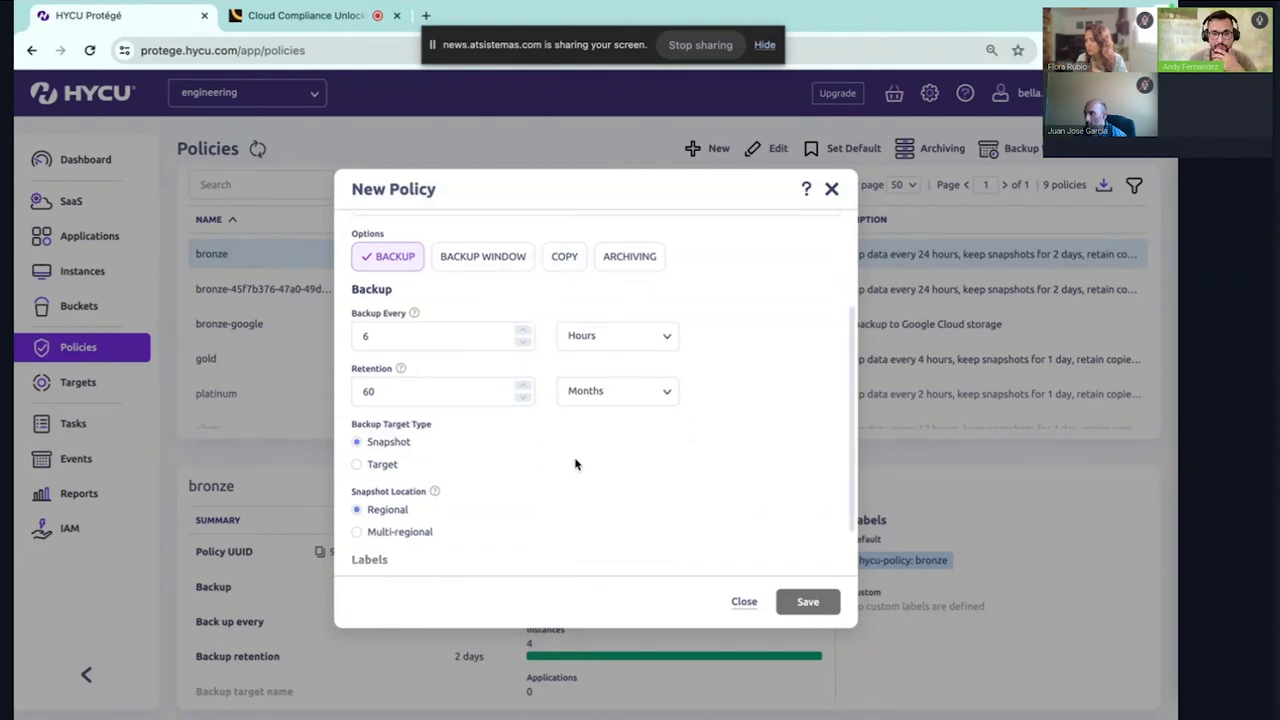
click(356, 465)
click(436, 514)
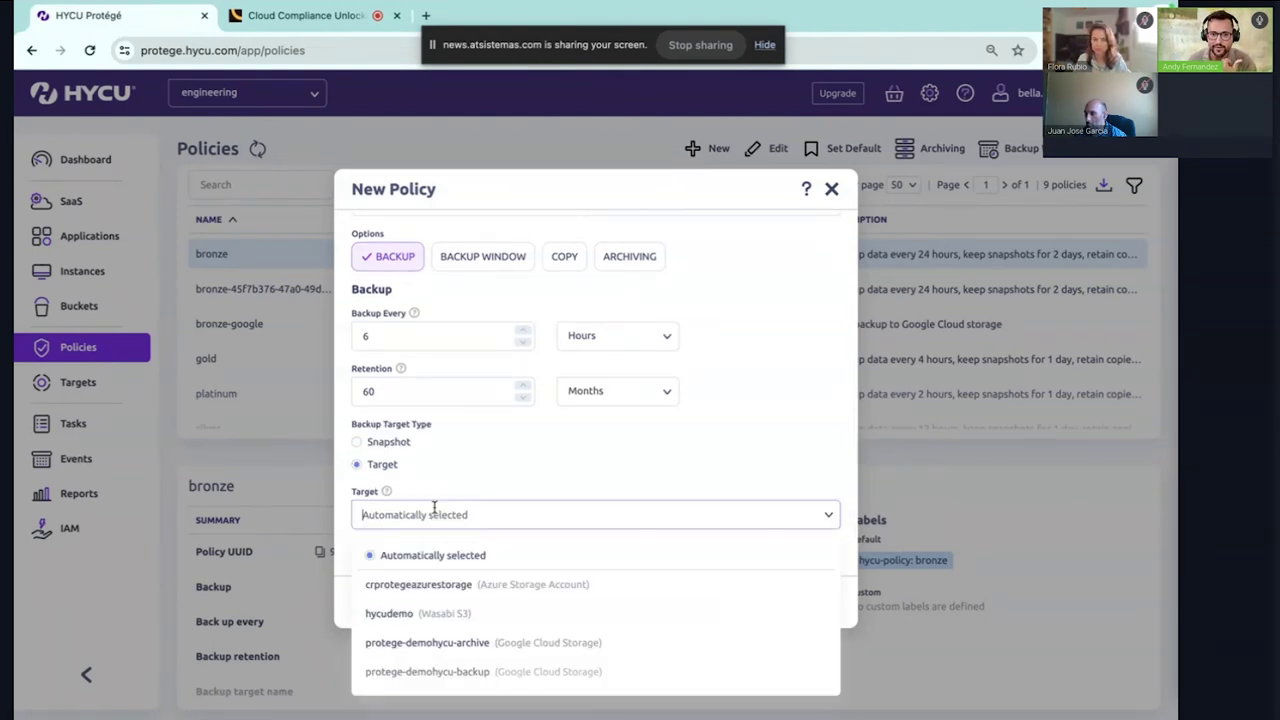
scroll(490, 611, down, 3)
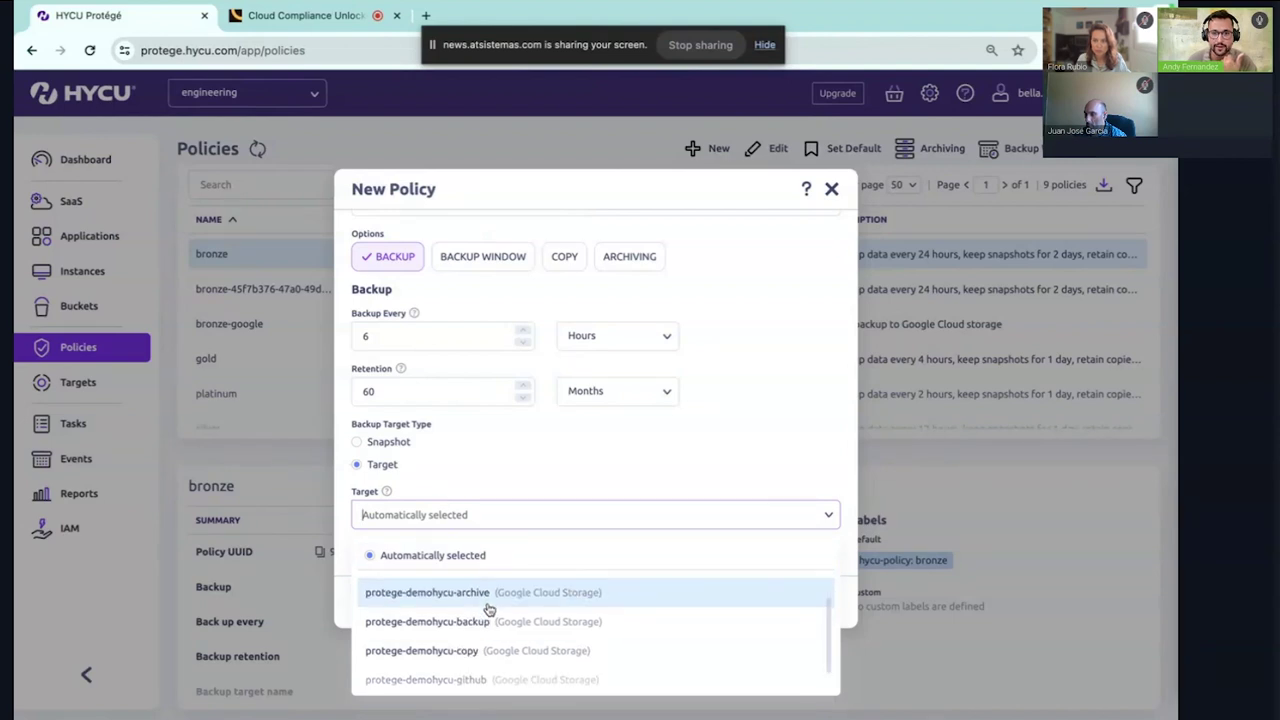
click(490, 596)
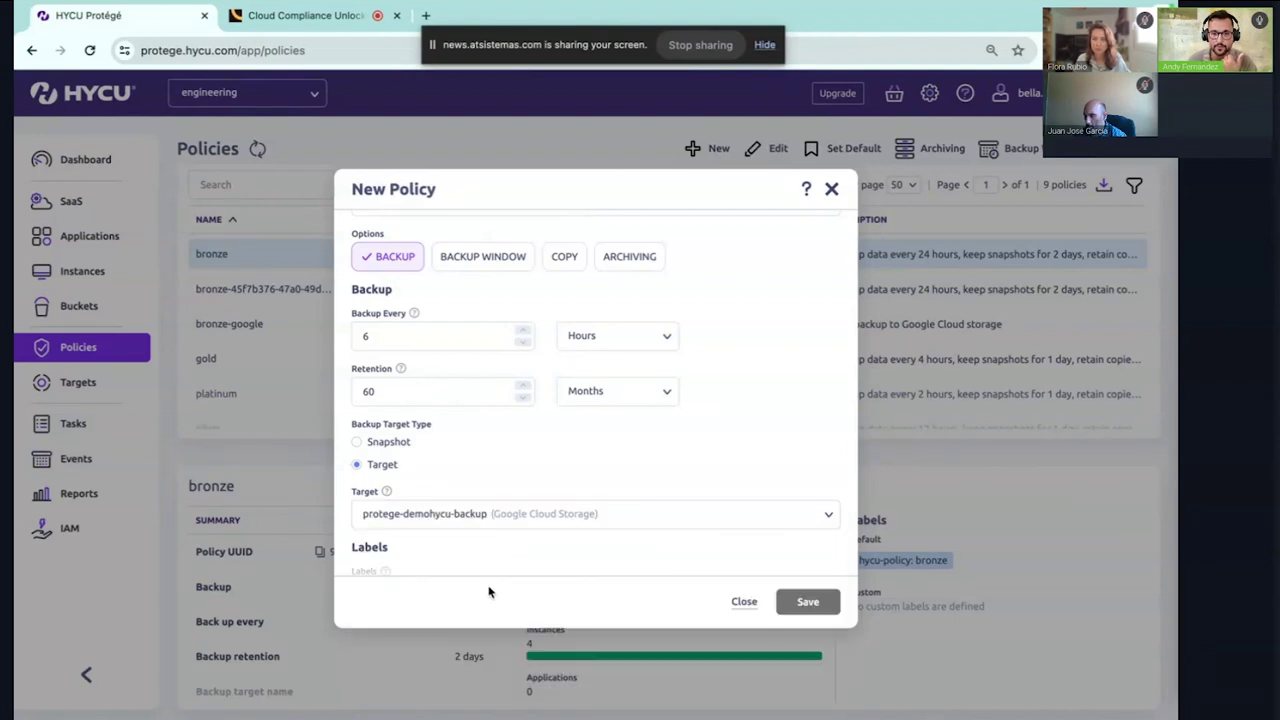
click(831, 188)
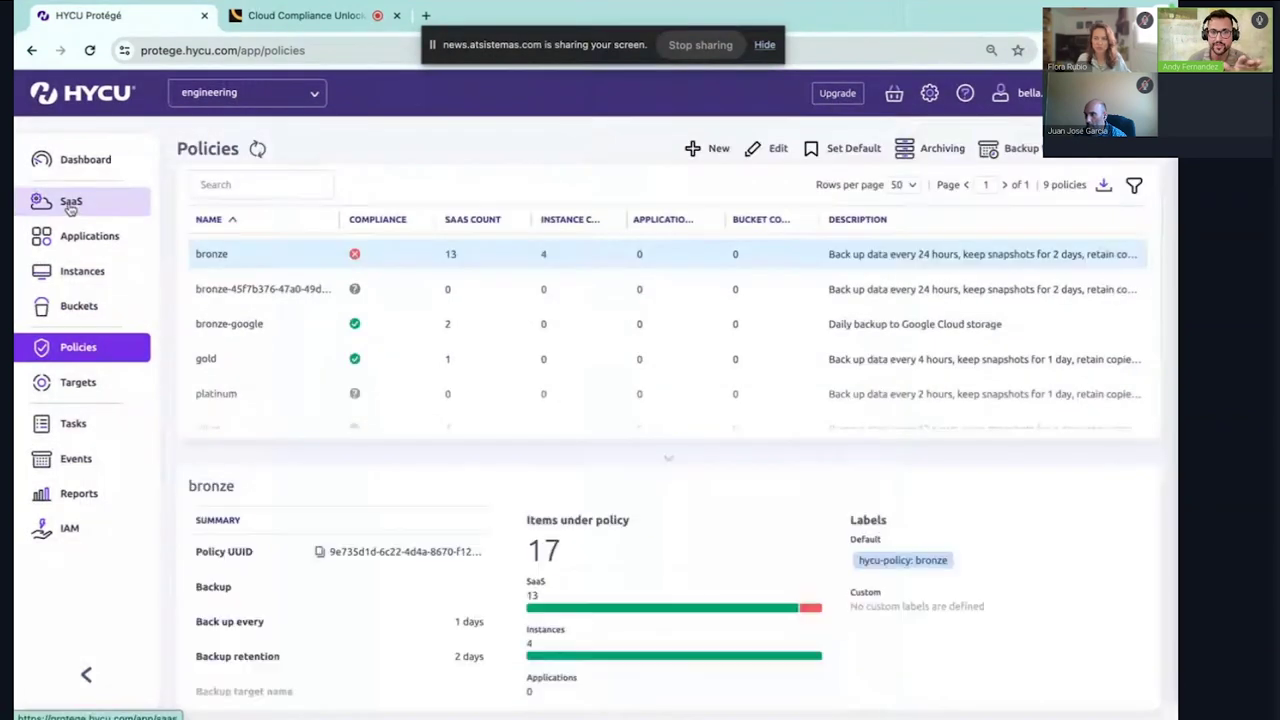
Return to the SaaS list, view the restore options of the Jira Asset Mgmt resource, and close them without restoring.
click(70, 204)
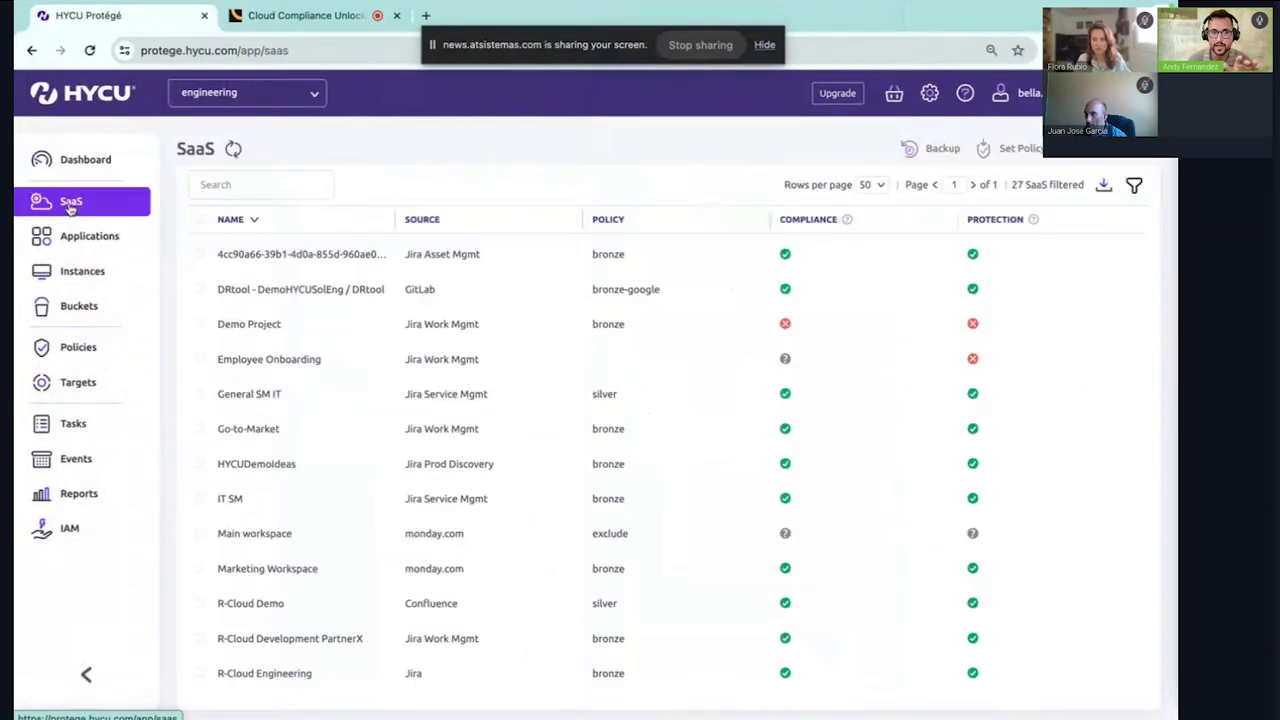
click(404, 258)
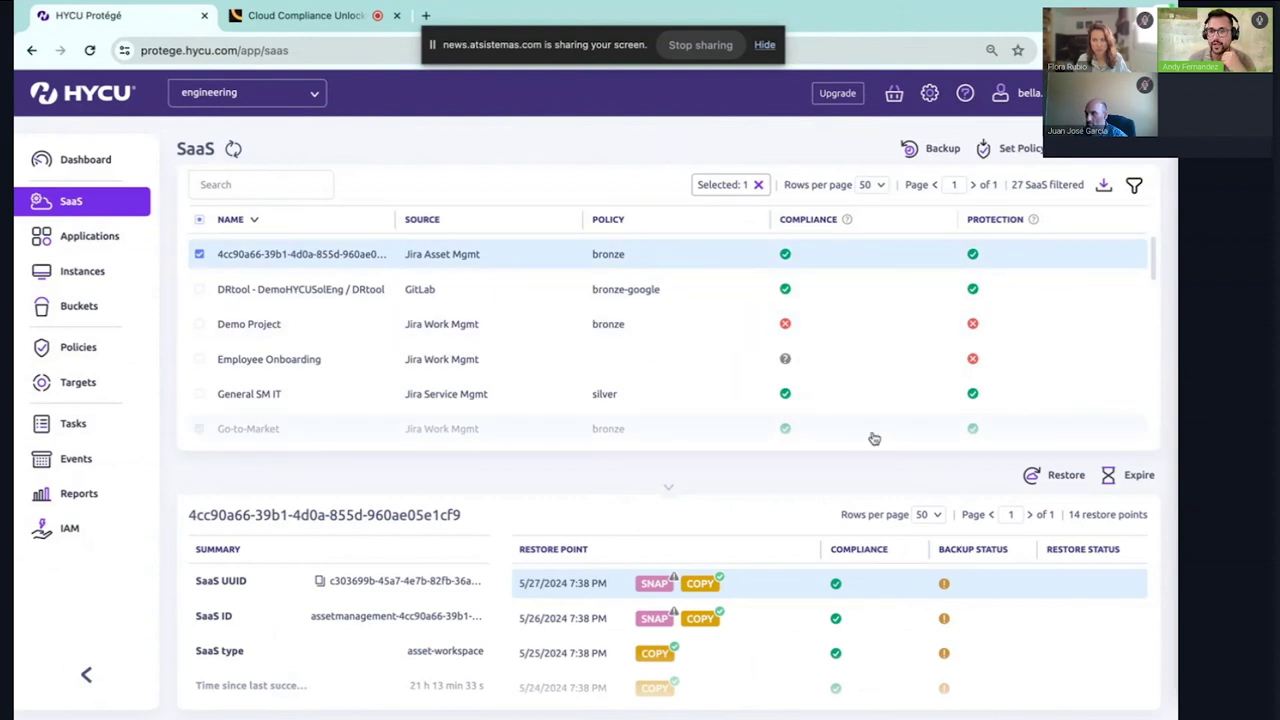
click(1061, 476)
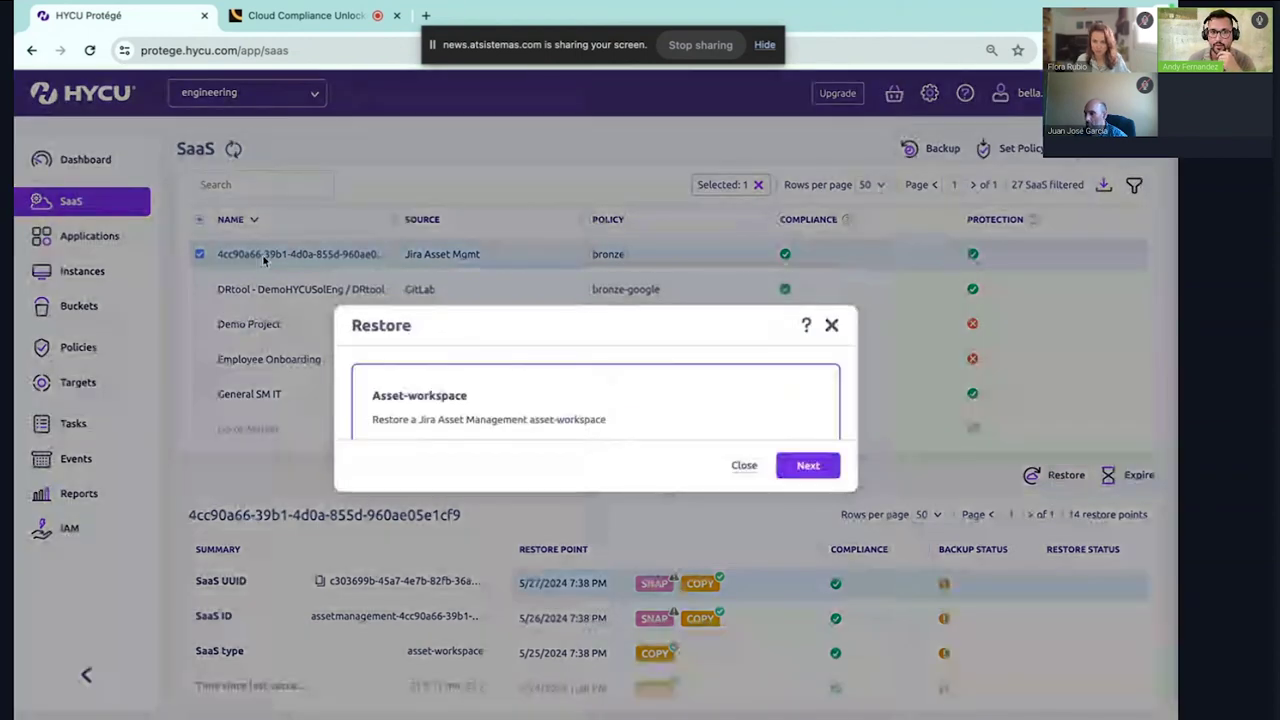
click(830, 311)
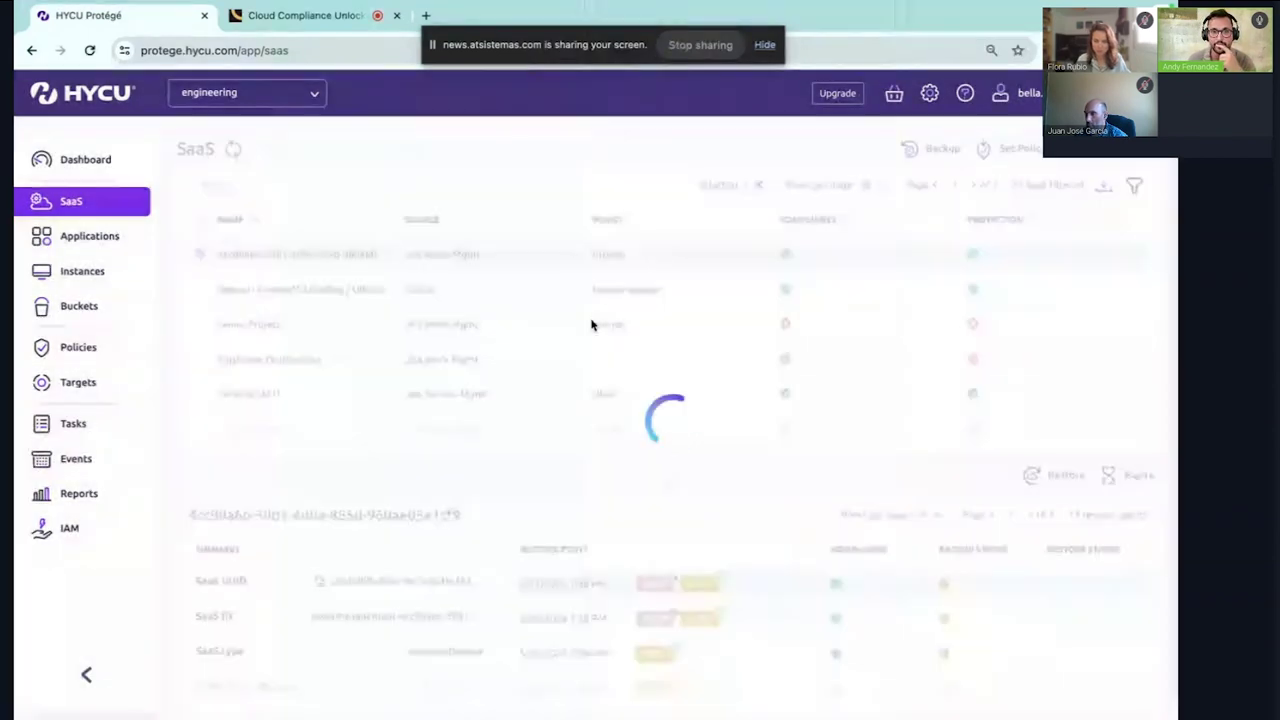
Look through the restore options of the General SM IT Jira Service Mgmt project, and close them without restoring.
scroll(471, 375, down, 1)
click(480, 363)
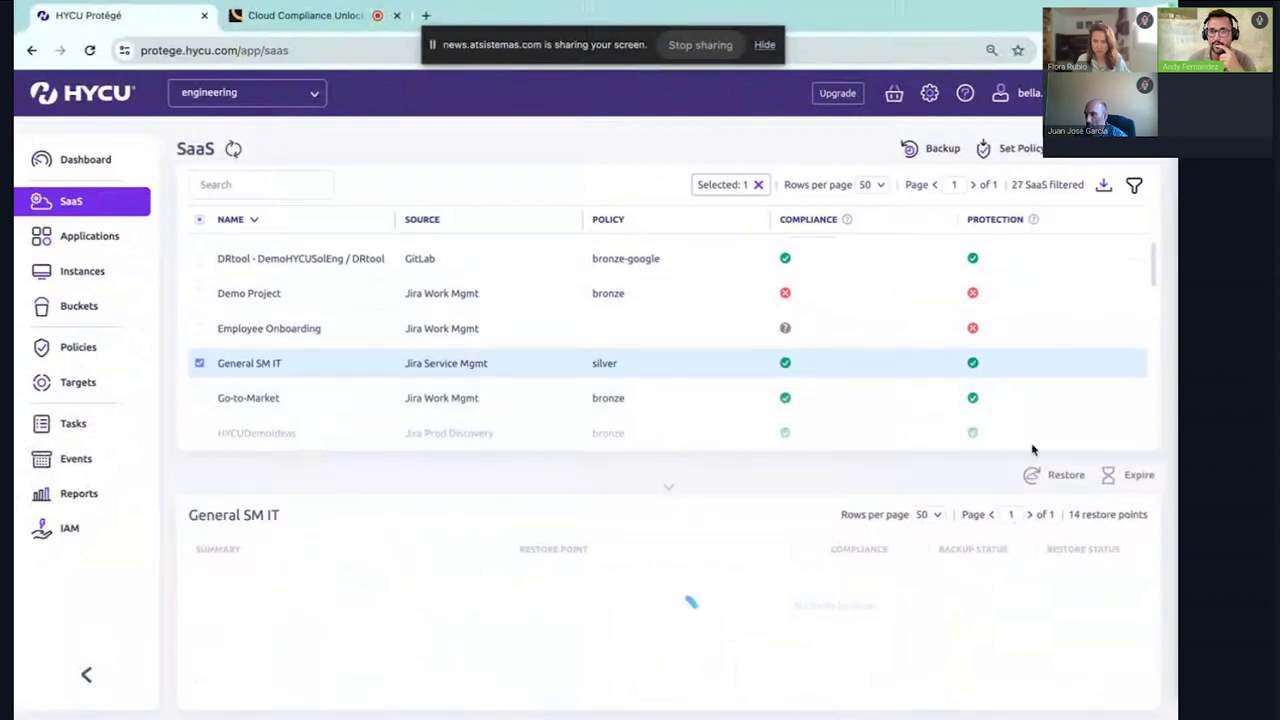
click(1062, 475)
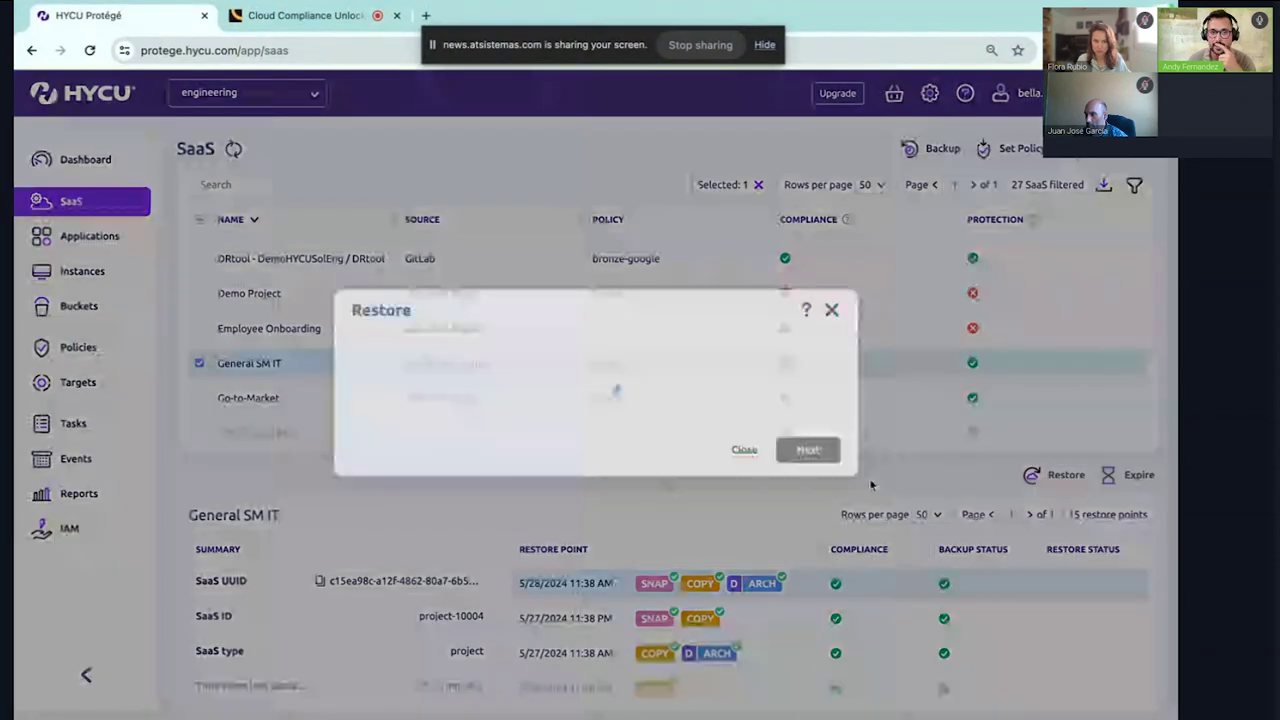
scroll(522, 446, down, 6)
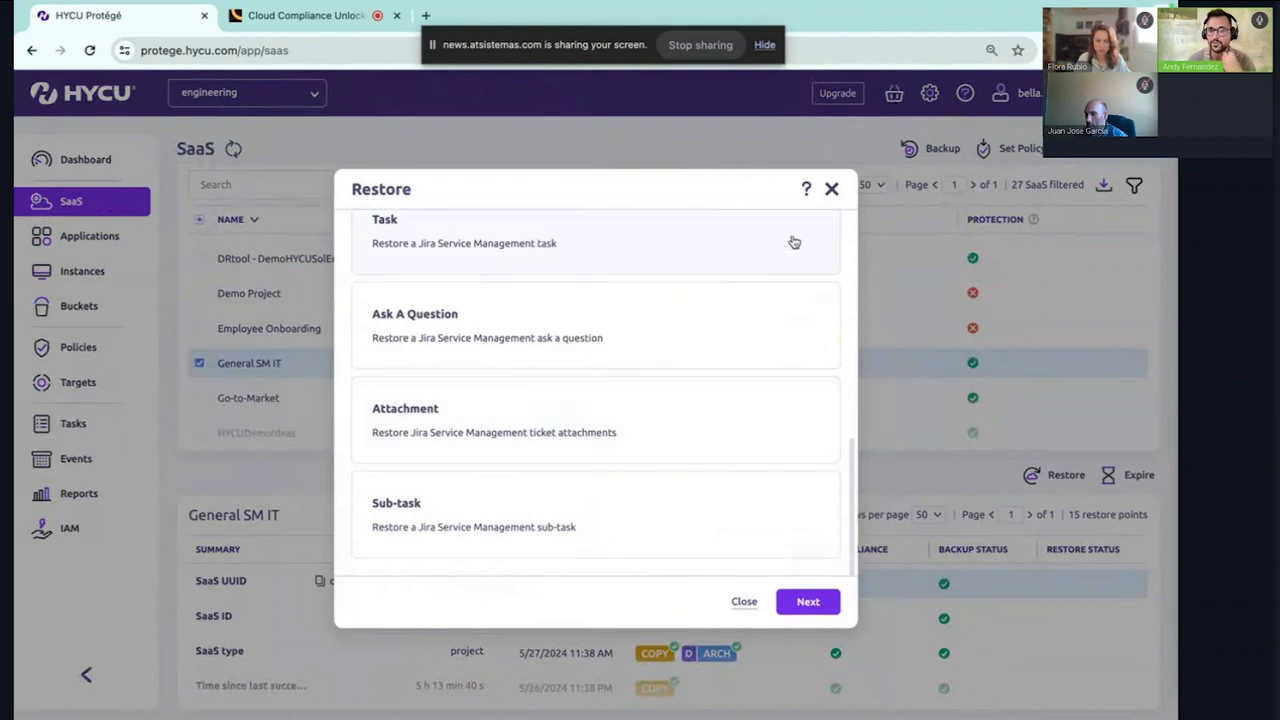
click(831, 189)
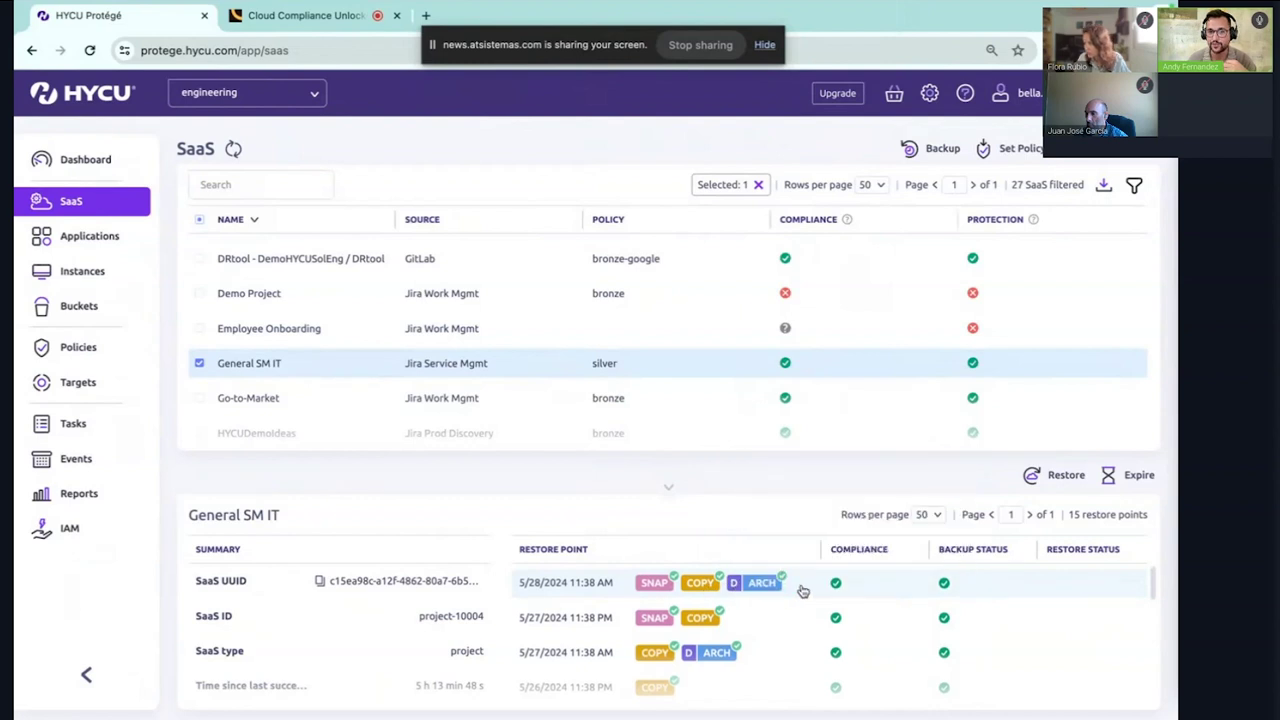
Examine the restore points of General SM IT and their snapshot, copy and archive tiers.
scroll(800, 600, down, 2)
scroll(800, 615, down, 4)
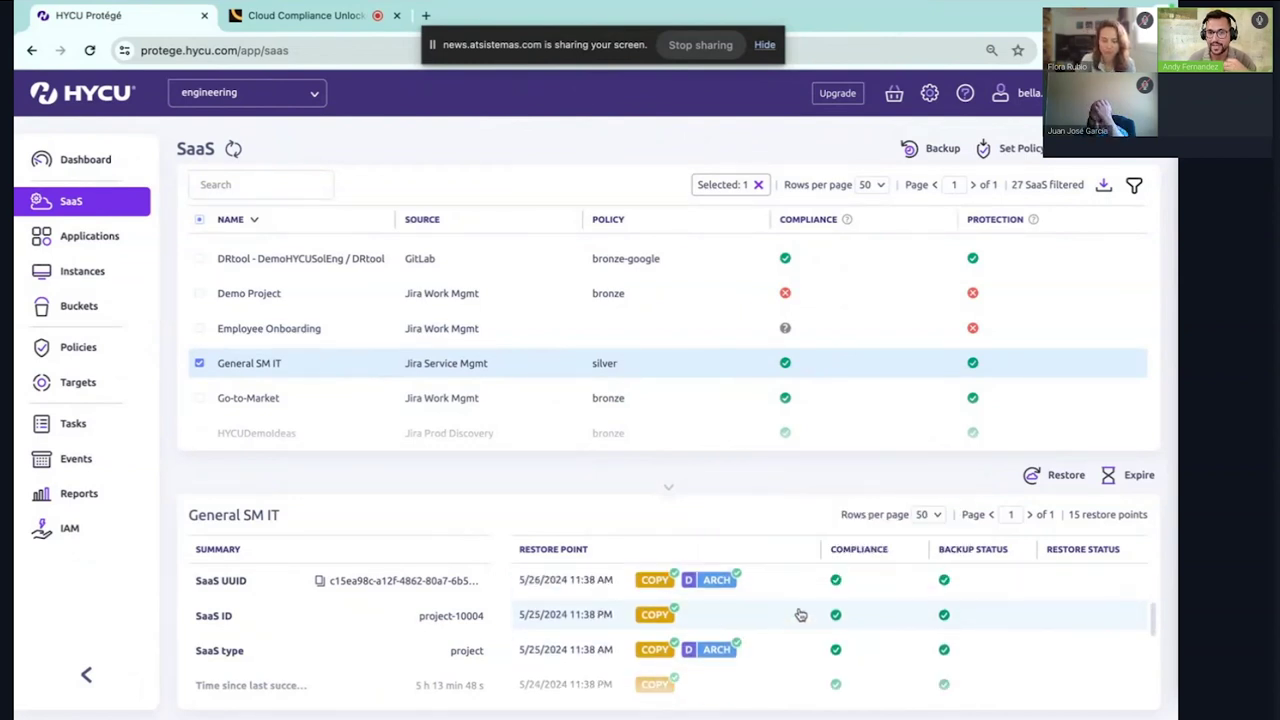
scroll(798, 617, down, 2)
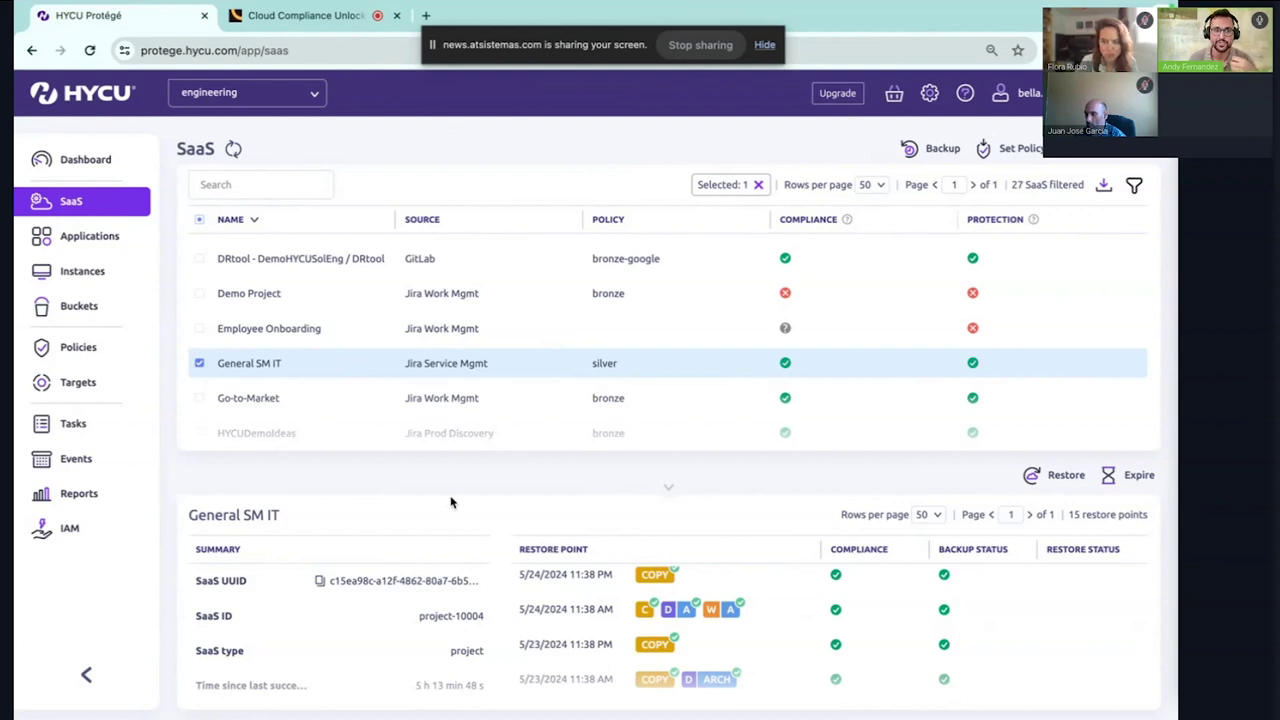
Open the backup targets and look through the storage types offered for adding a new target.
click(80, 382)
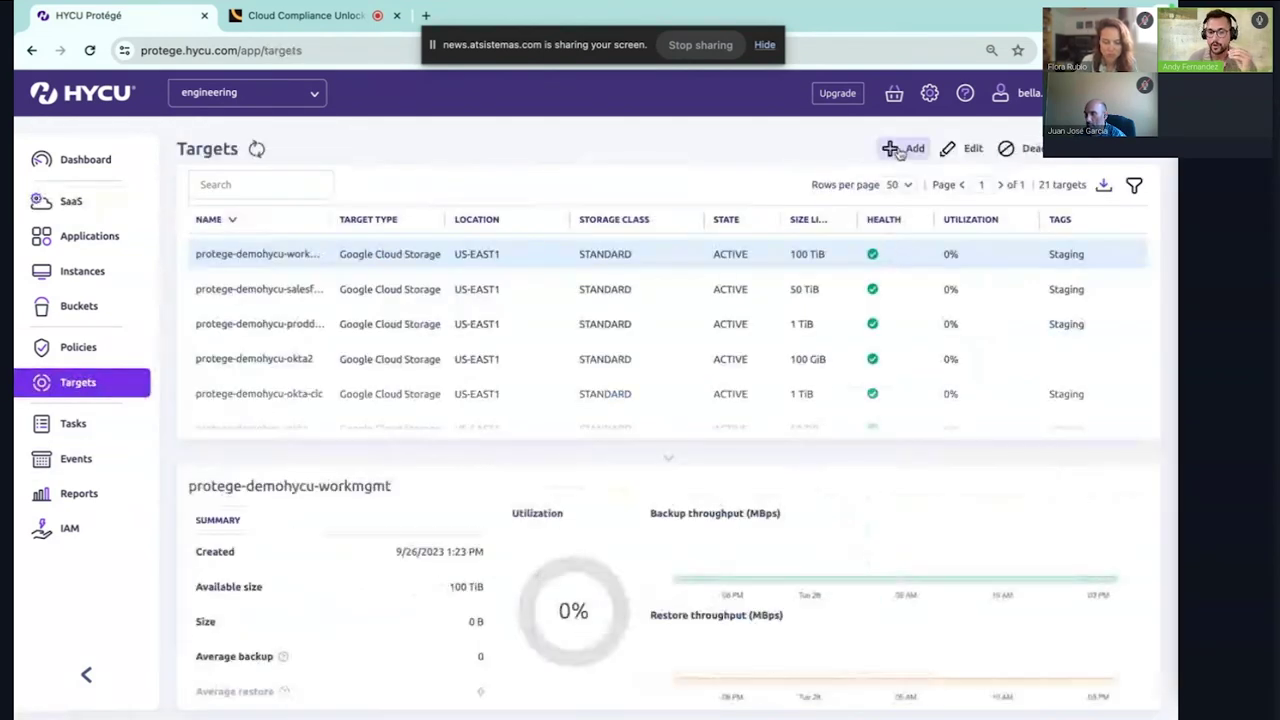
click(899, 151)
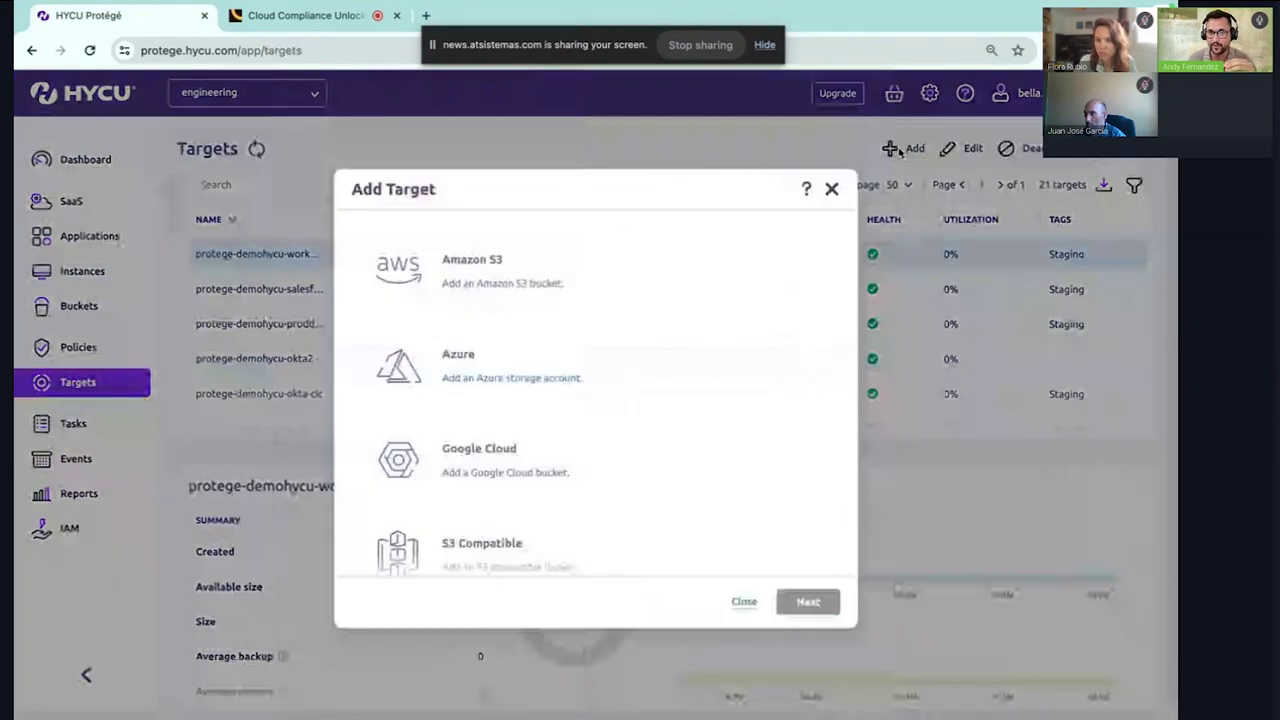
scroll(757, 297, down, 1)
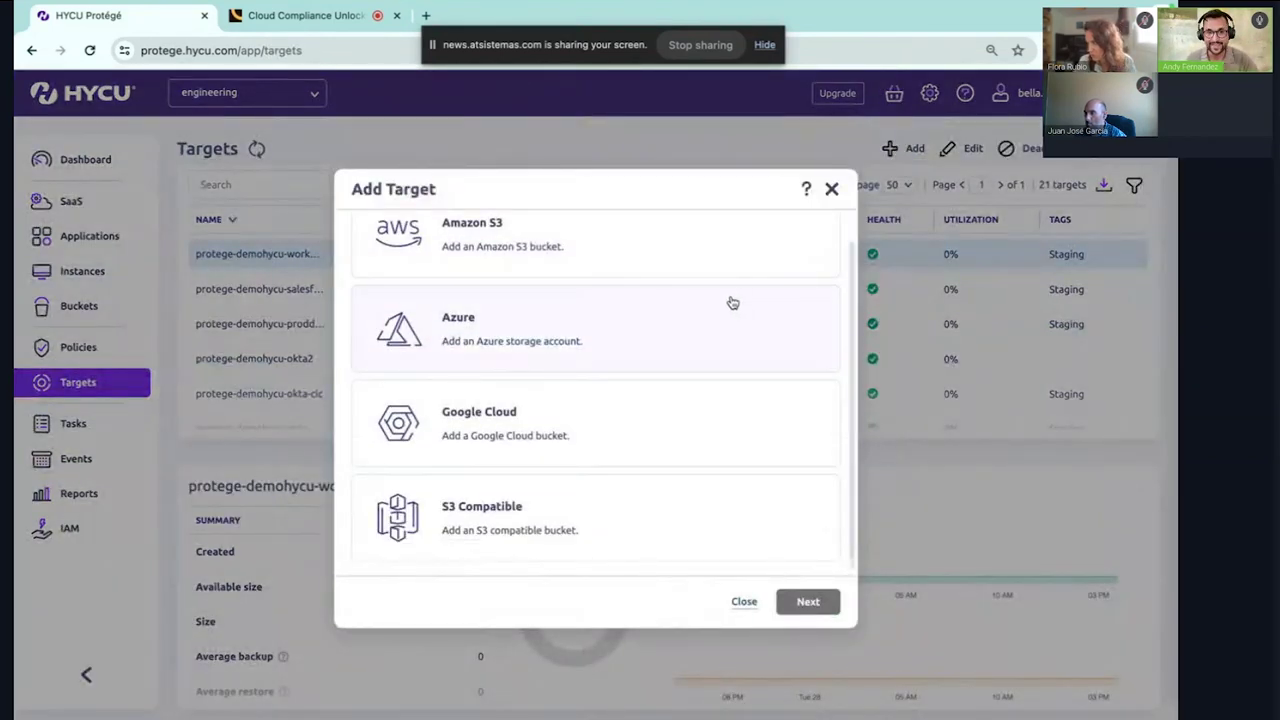
scroll(732, 302, up, 1)
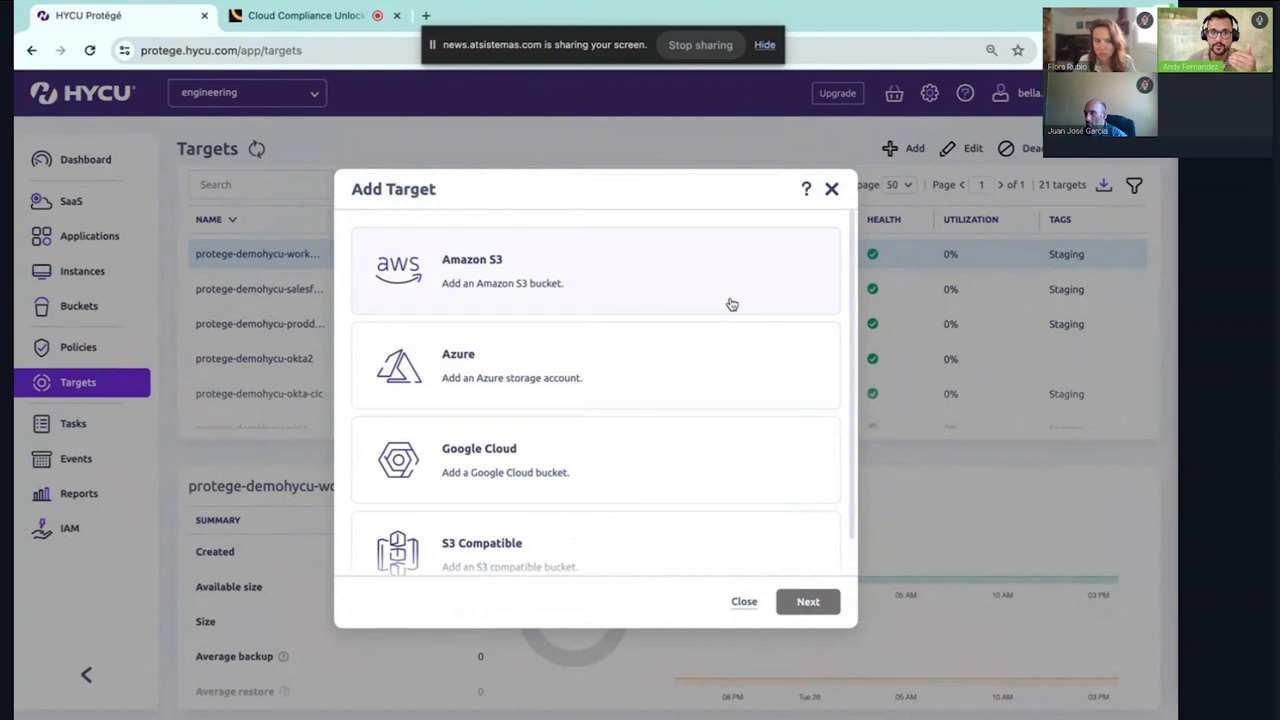
View the new target form for an Amazon S3 bucket, and close it without saving.
click(472, 300)
click(807, 601)
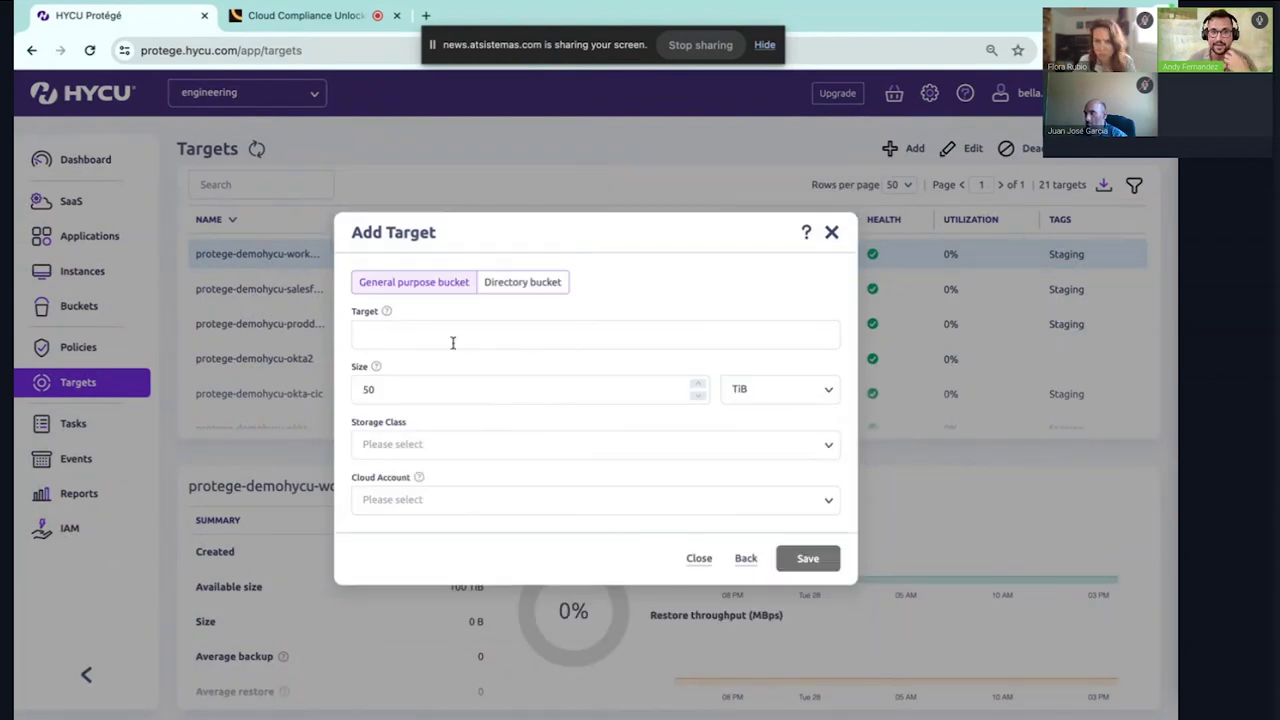
click(830, 233)
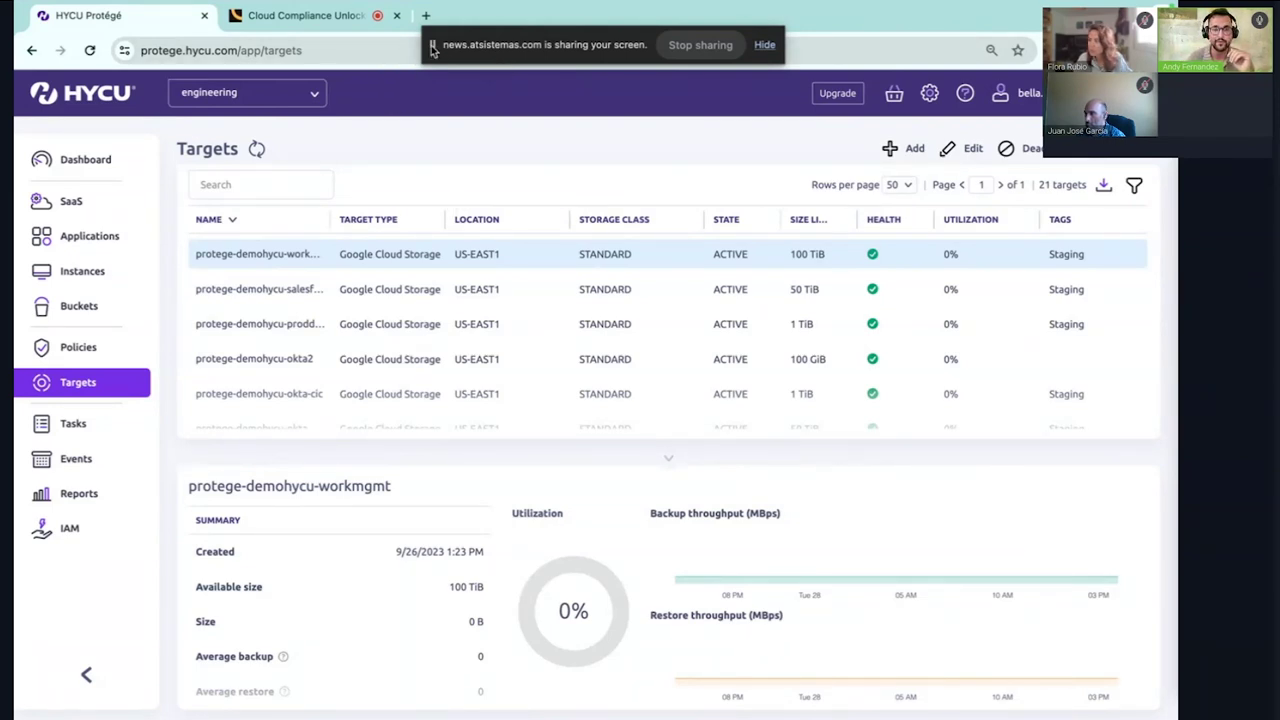
Switch to the presentation showing the Schedule a consultation slide.
key(alt+Tab)
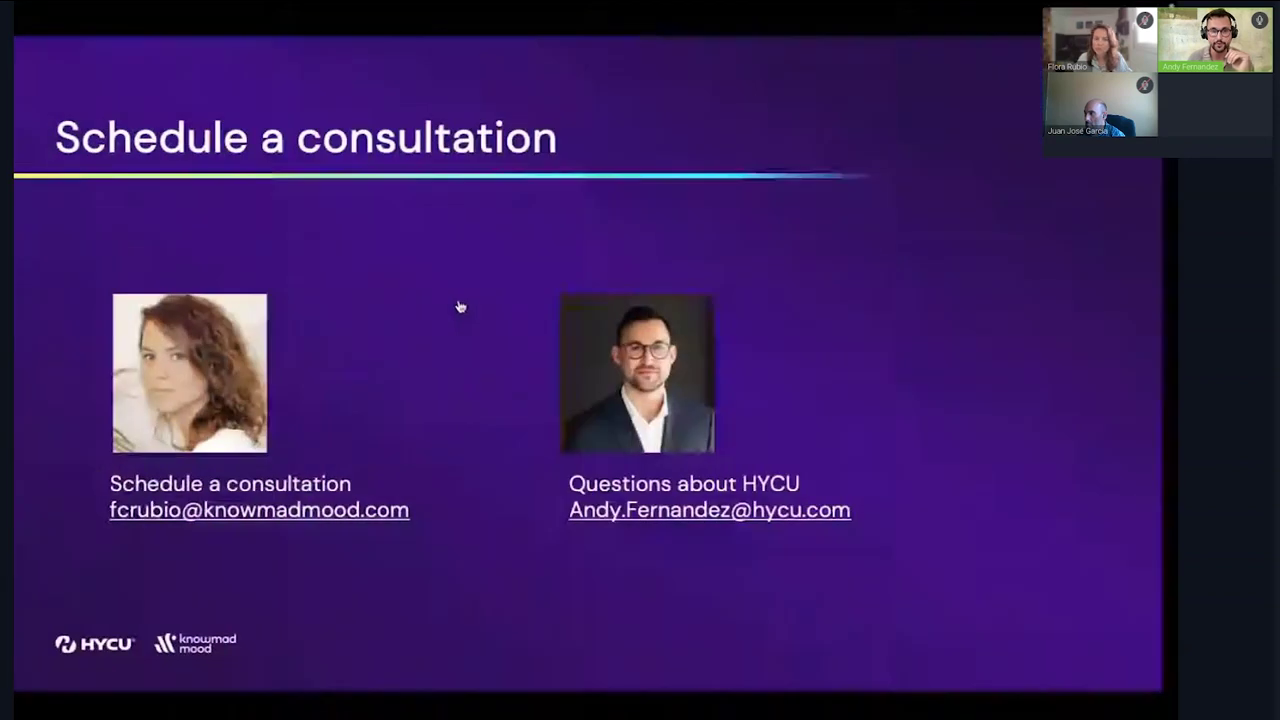